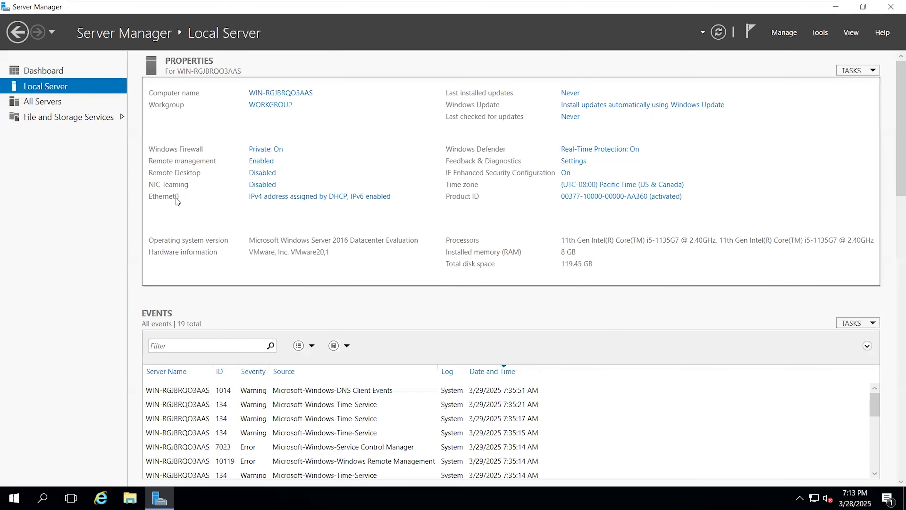
Disable Internet Protocol Version 6 (TCP/IPv6) on the Ethernet0 adapter and refresh the local server properties.
click(309, 197)
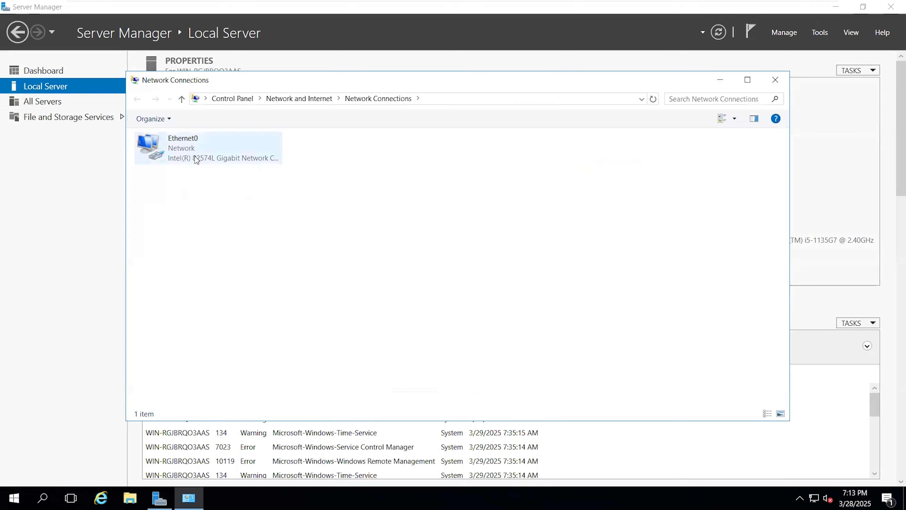
click(196, 159)
right_click(188, 148)
click(225, 266)
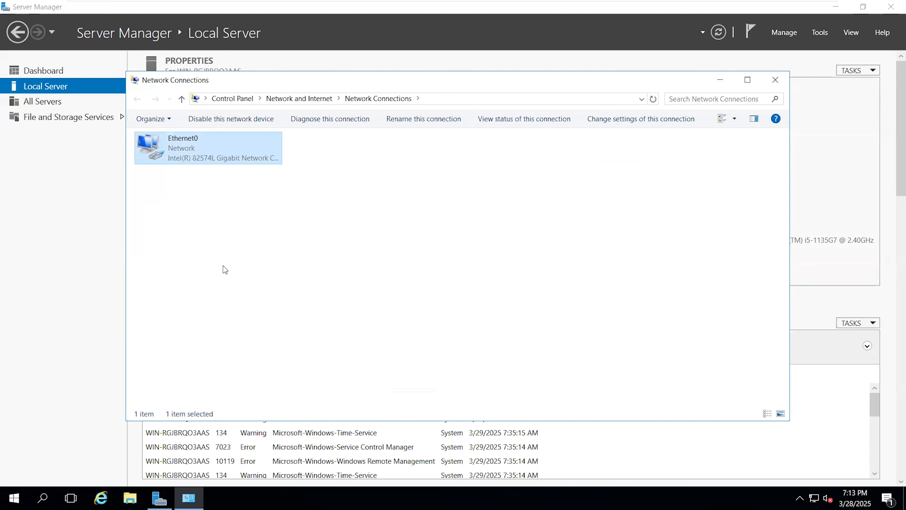
click(158, 278)
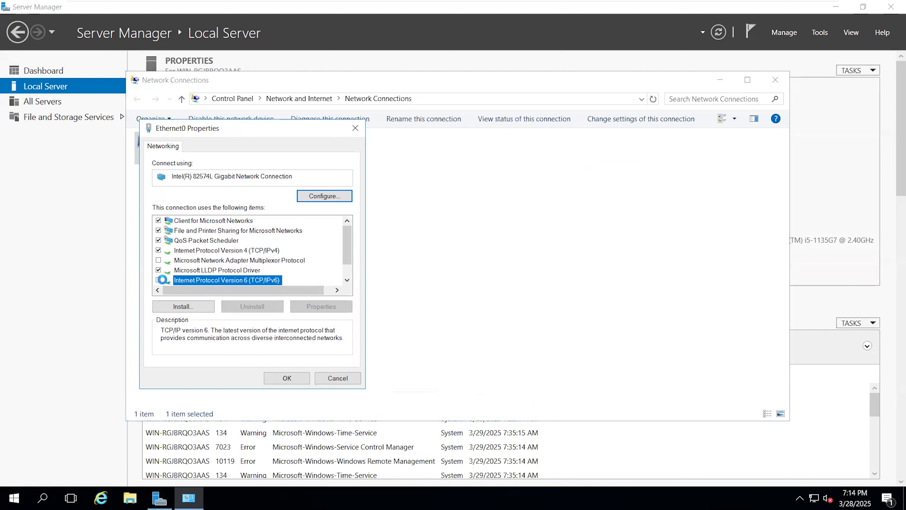
click(286, 378)
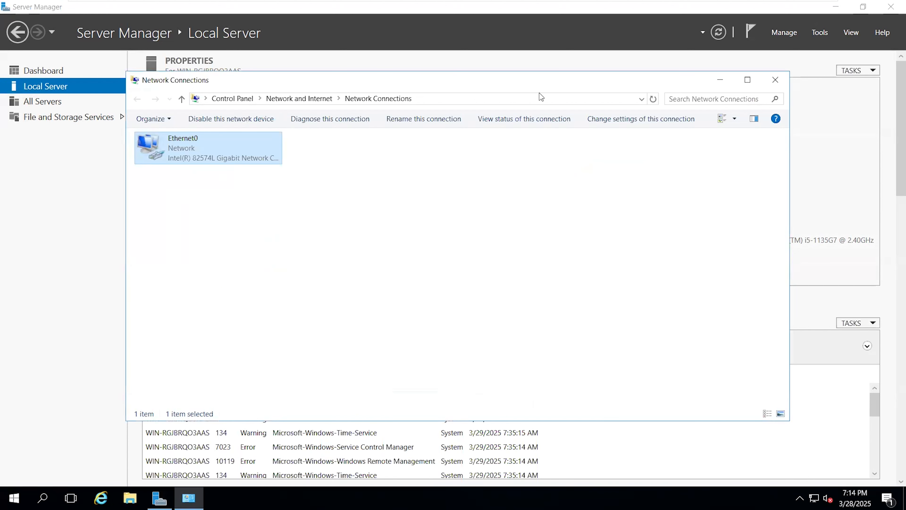
click(776, 79)
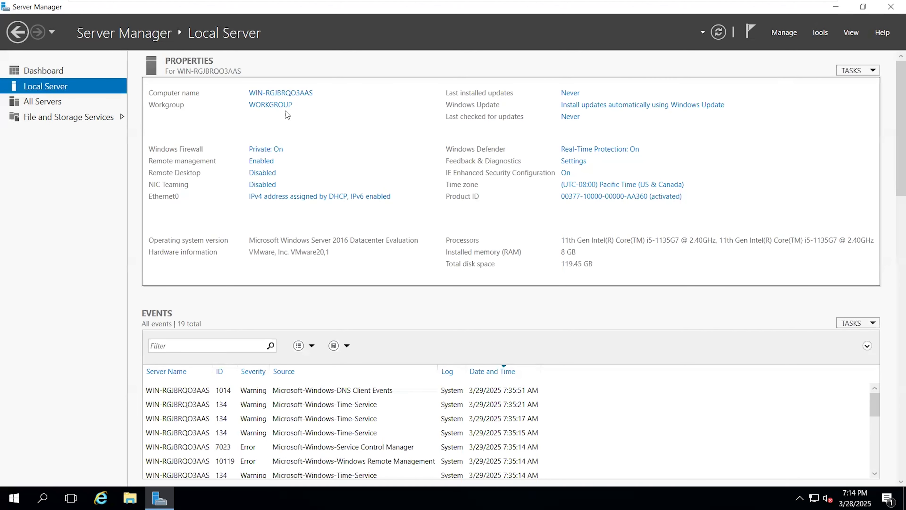
click(718, 32)
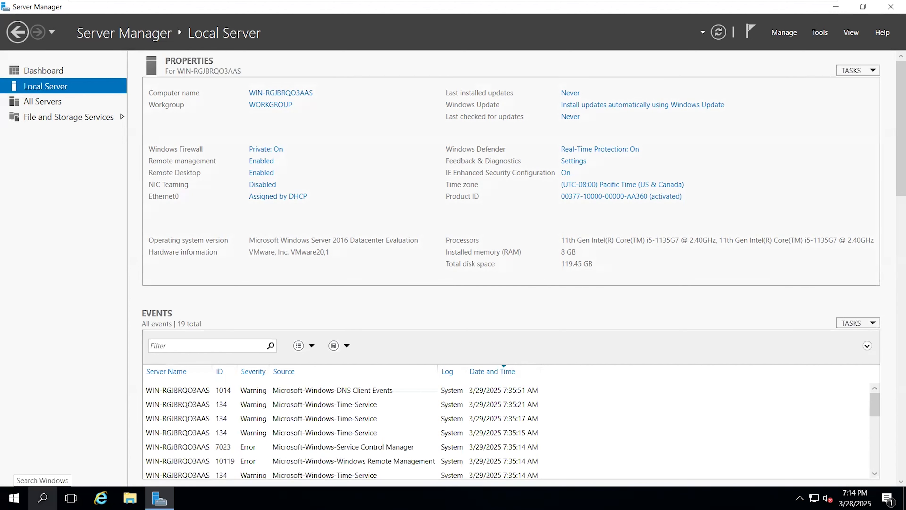
Open a Command Prompt and start the Server Configuration tool with sconfig.
click(42, 498)
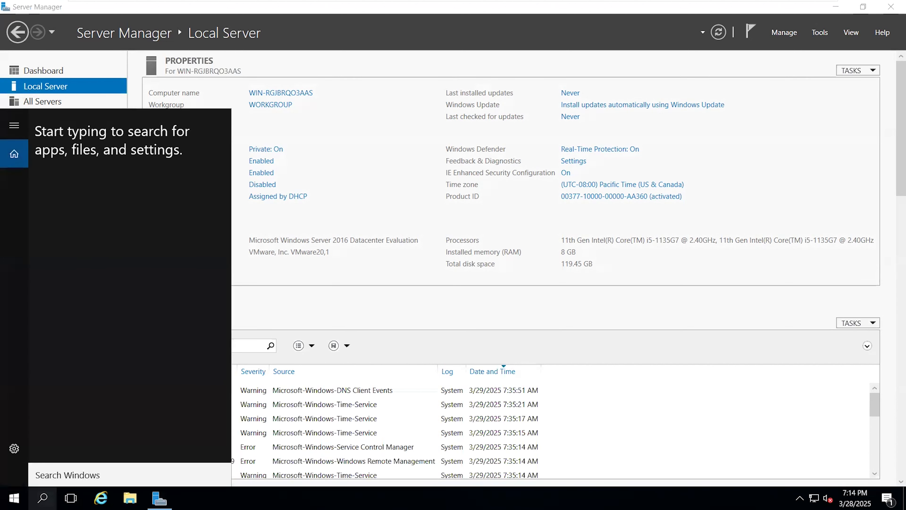
text(cmd)
key(Return)
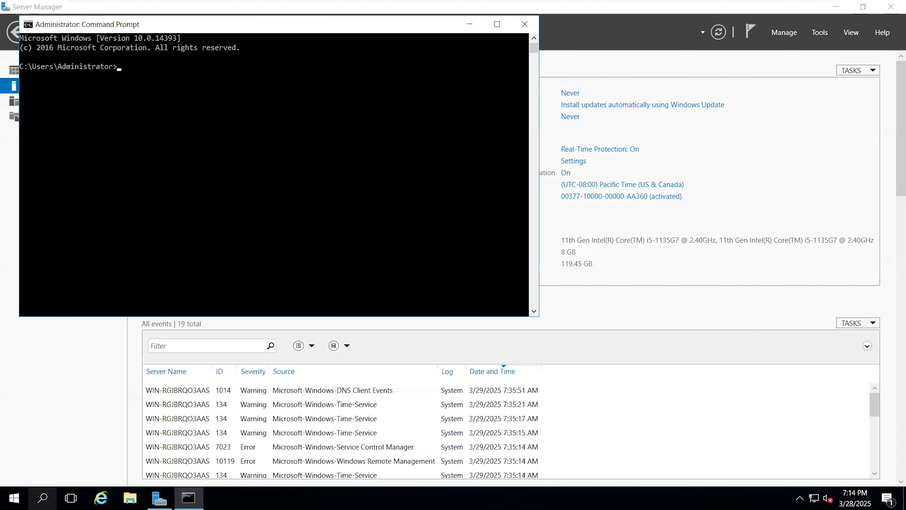
text(sconfig)
key(Return)
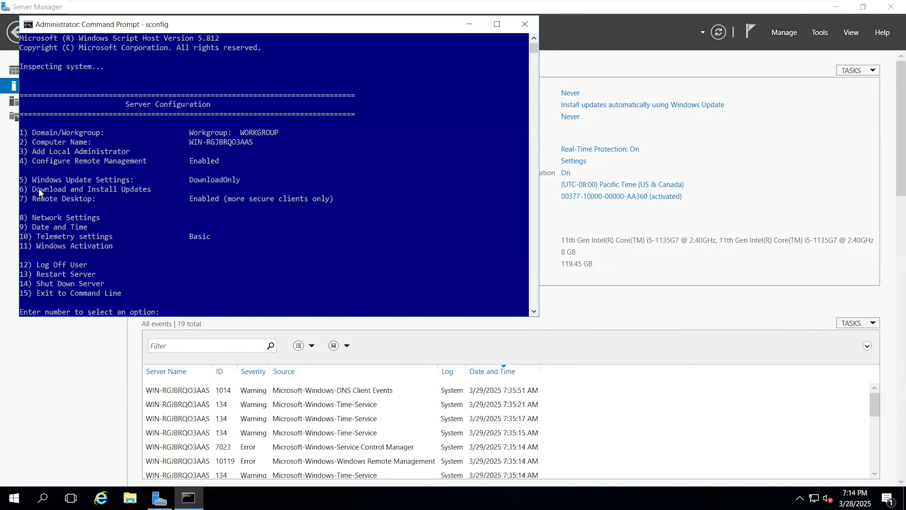
Set Windows Update Settings (option 5) to Manual in the Server Configuration tool.
drag(29, 180, 238, 184)
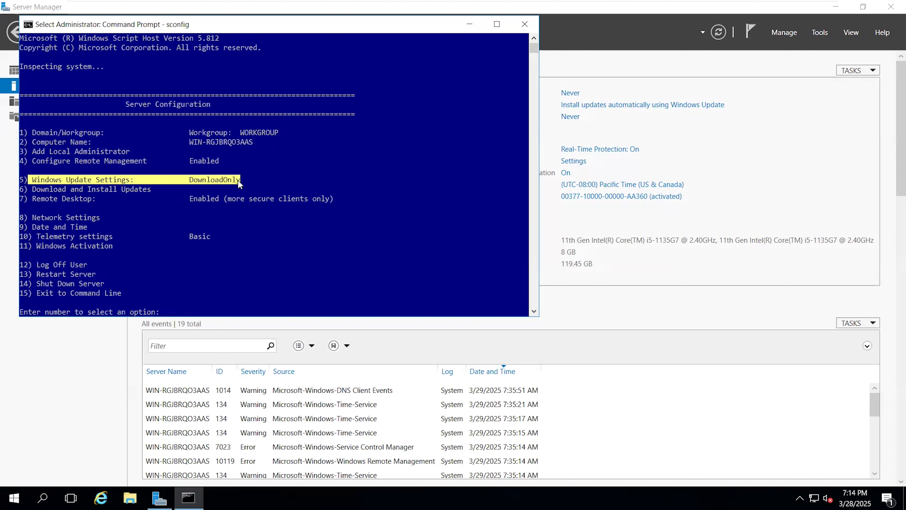
click(238, 181)
drag(39, 180, 239, 182)
click(238, 181)
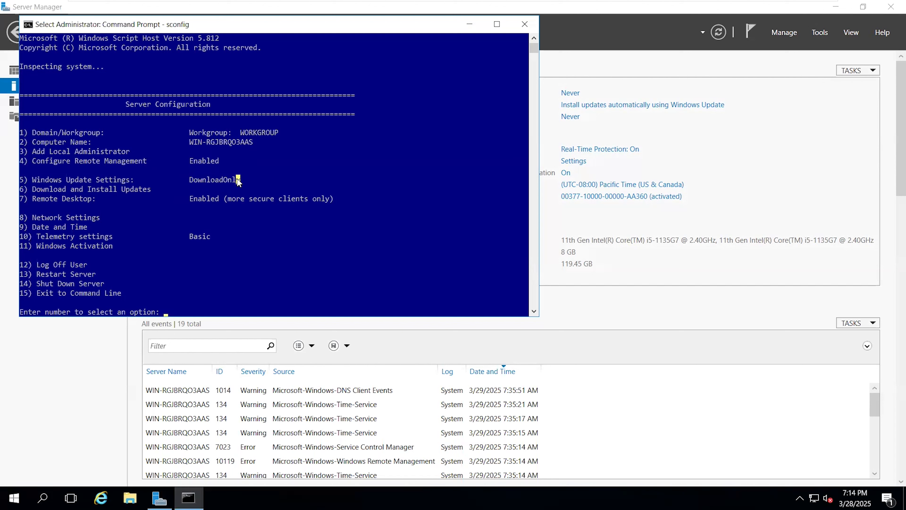
key(Return)
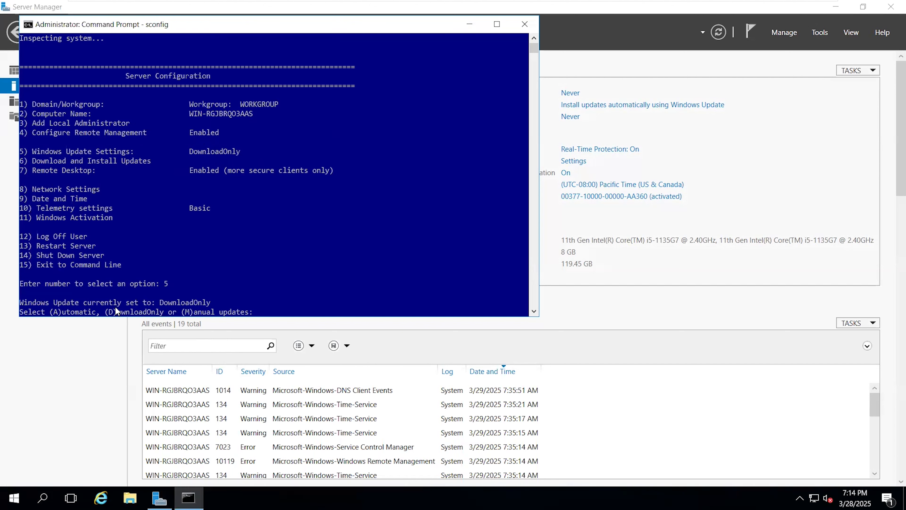
drag(109, 312, 161, 313)
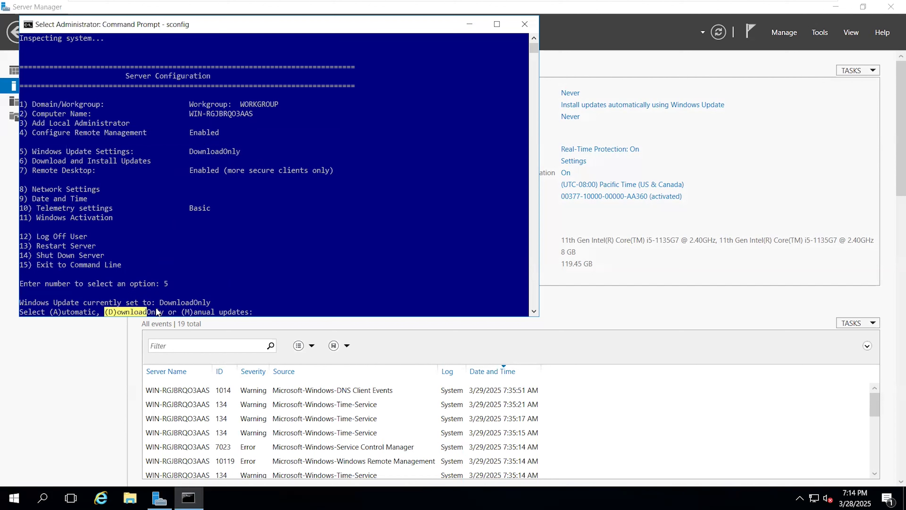
click(272, 312)
text(M)
key(Return)
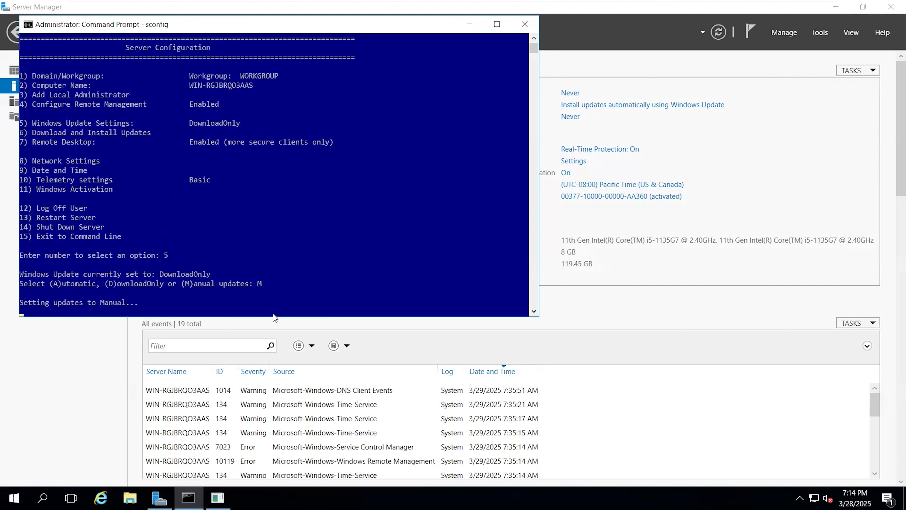
Exit the Server Configuration tool with option 15 and close the Command Prompt.
click(543, 288)
text(15)
key(Return)
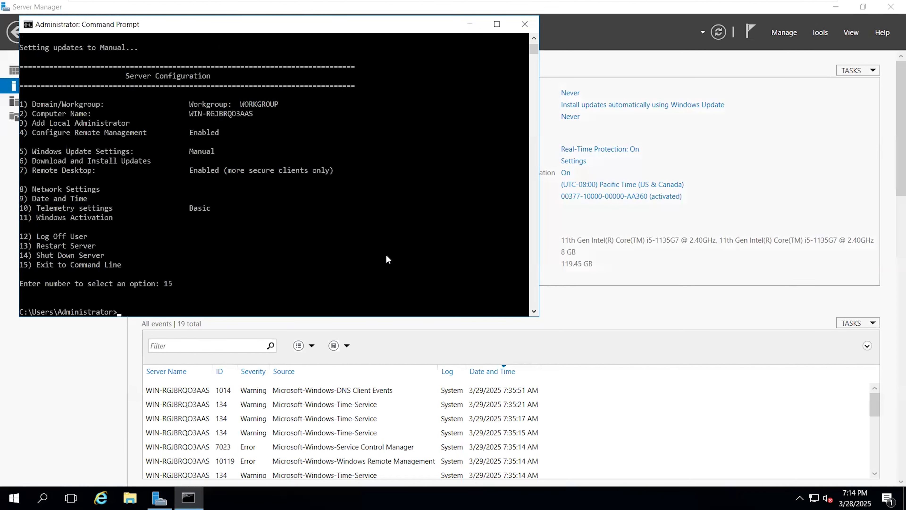
text(exit)
key(Return)
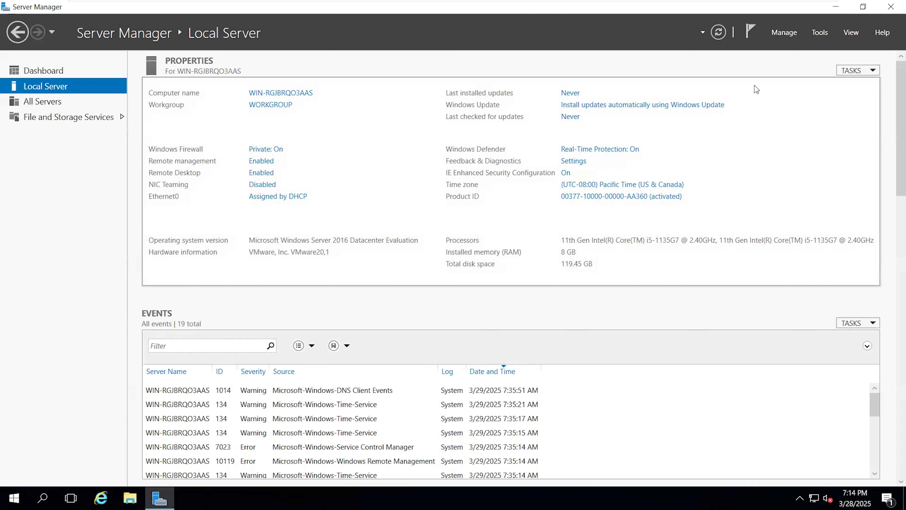
Change the server's time zone to (UTC+05:30) Chennai, Kolkata, Mumbai, New Delhi and refresh the local server properties.
click(613, 186)
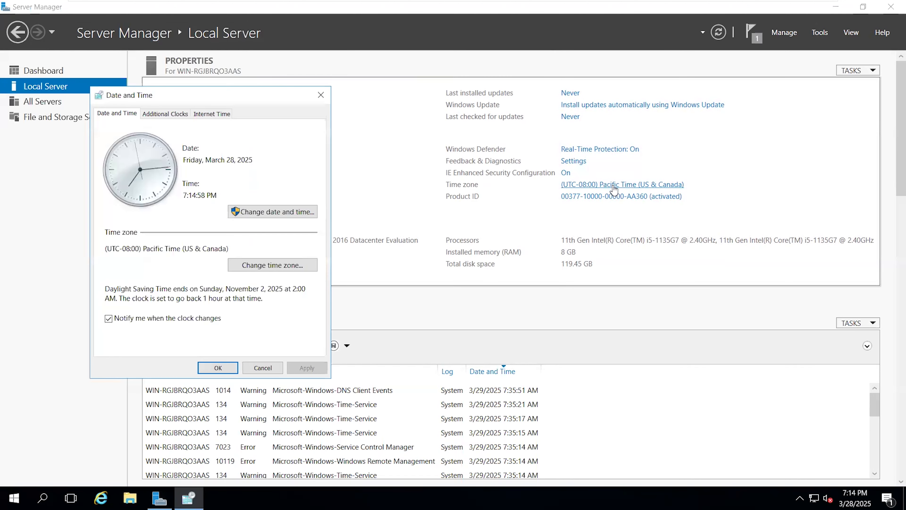
click(292, 266)
click(207, 167)
scroll(218, 218, down, 8)
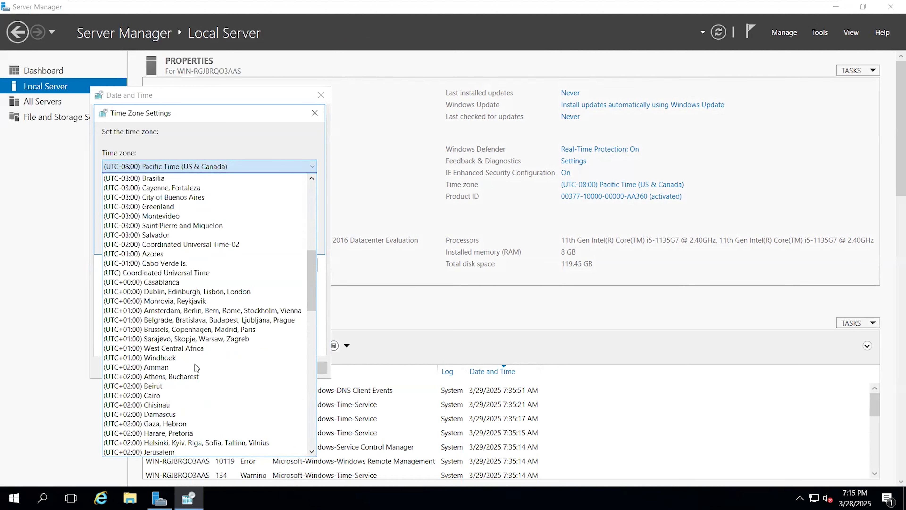
scroll(198, 335, down, 5)
scroll(199, 335, down, 6)
click(198, 335)
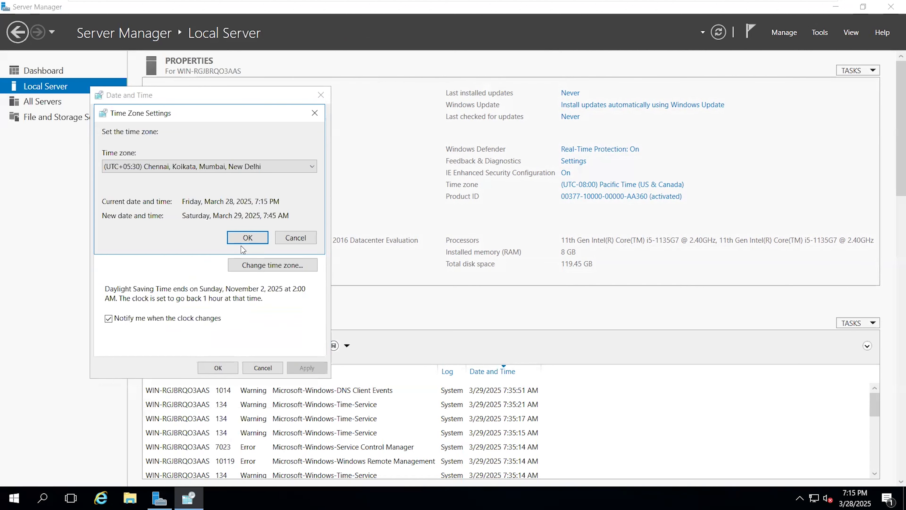
click(243, 246)
click(231, 372)
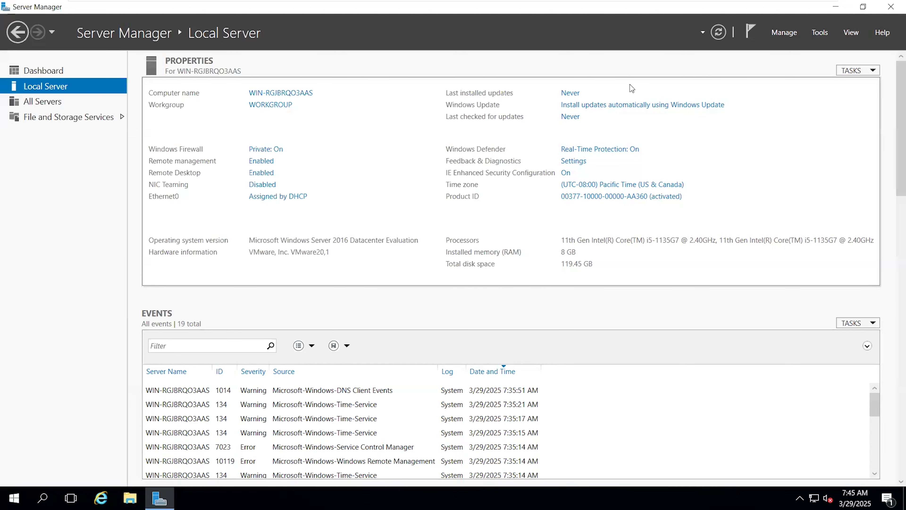
click(719, 32)
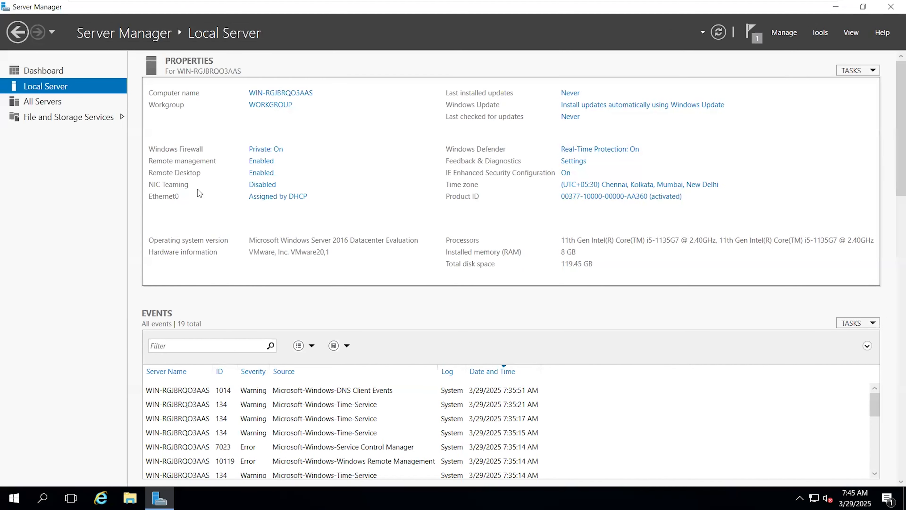
Assign Ethernet0 the static IPv4 address 192.168.10.5 with subnet mask 255.255.255.0 and preferred DNS server 192.168.10.5.
click(269, 200)
right_click(201, 138)
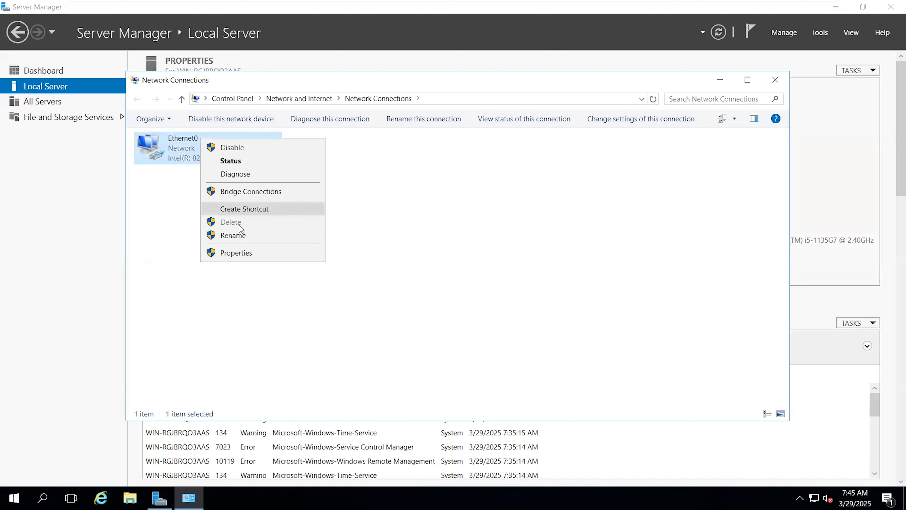
click(240, 252)
click(235, 250)
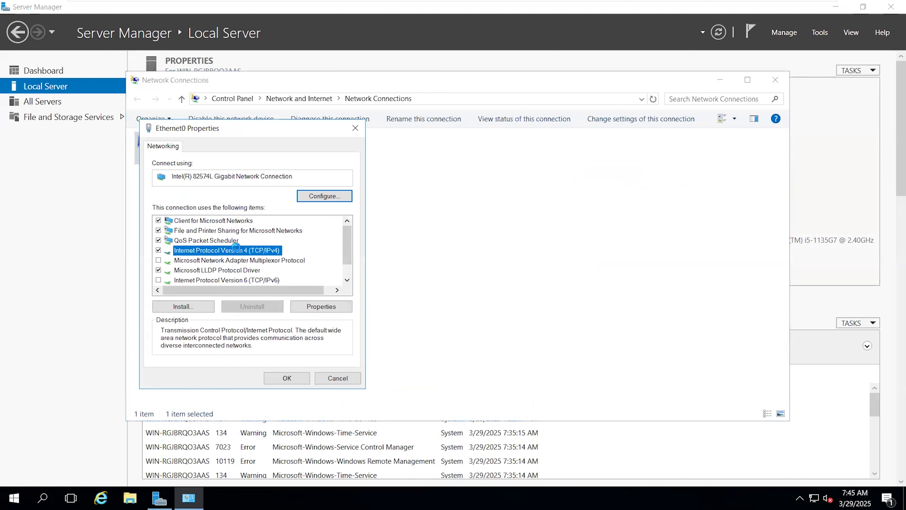
click(313, 306)
click(200, 253)
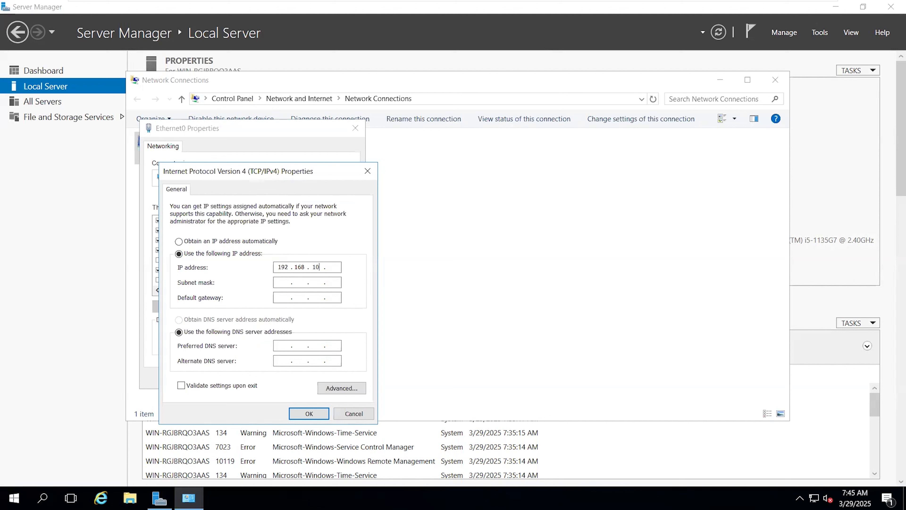
key(Tab)
key(Tab)
key(Tab)
key(Tab)
text(192 . 161 . 0)
click(311, 413)
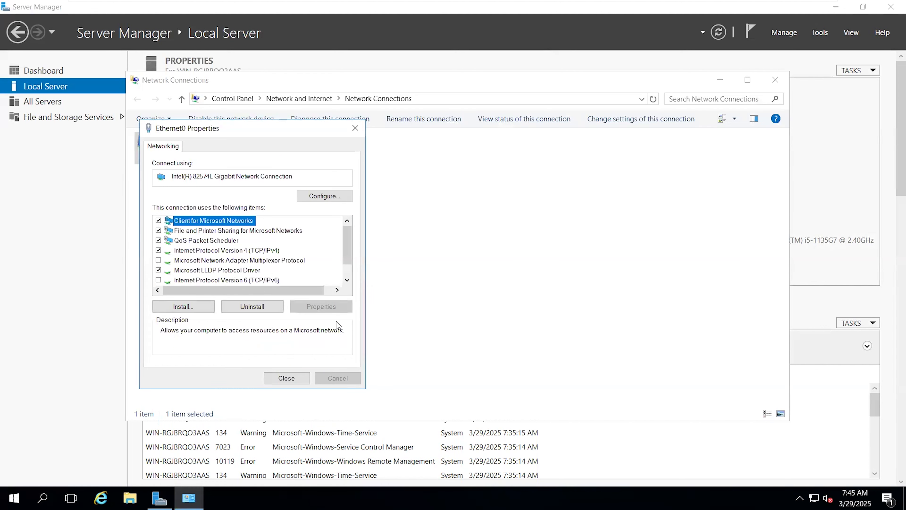
click(290, 376)
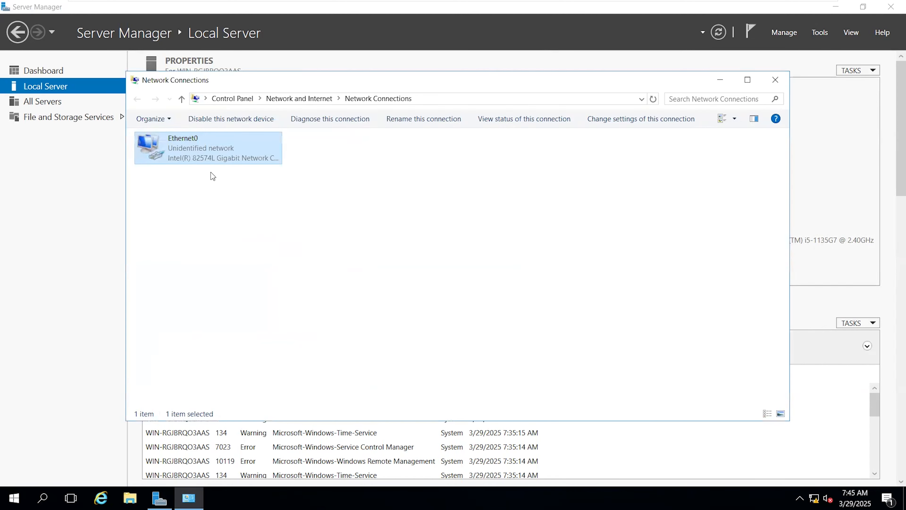
Check the IPv4 address, subnet mask and DNS server in Ethernet0's connection details, then close the network windows.
right_click(204, 154)
click(221, 177)
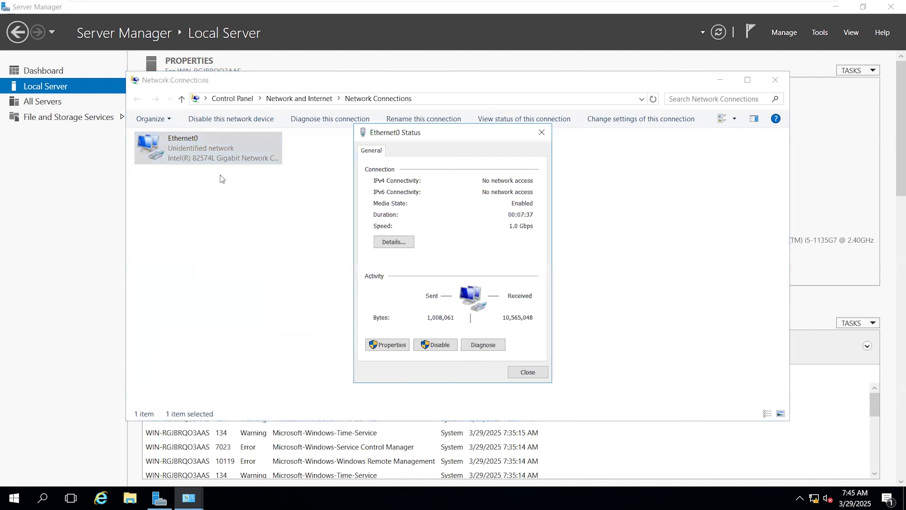
click(392, 243)
click(466, 232)
click(470, 267)
click(468, 255)
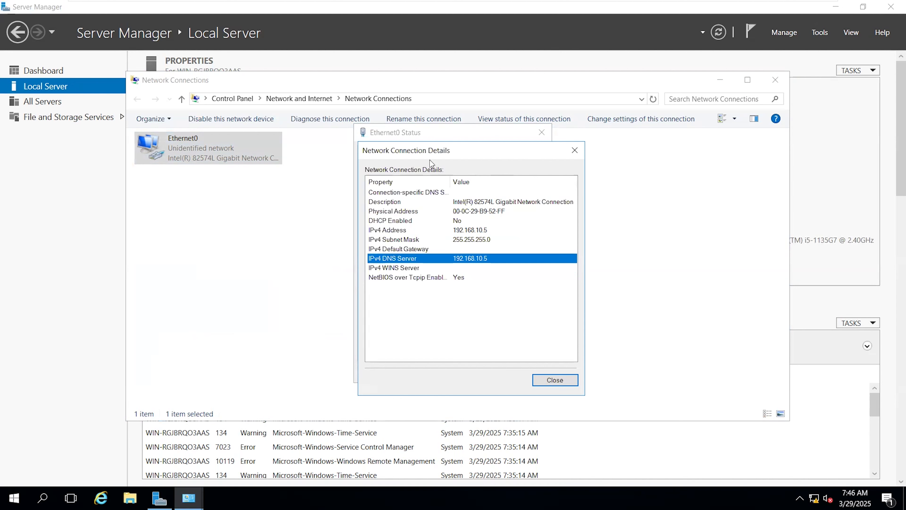
click(554, 380)
click(542, 134)
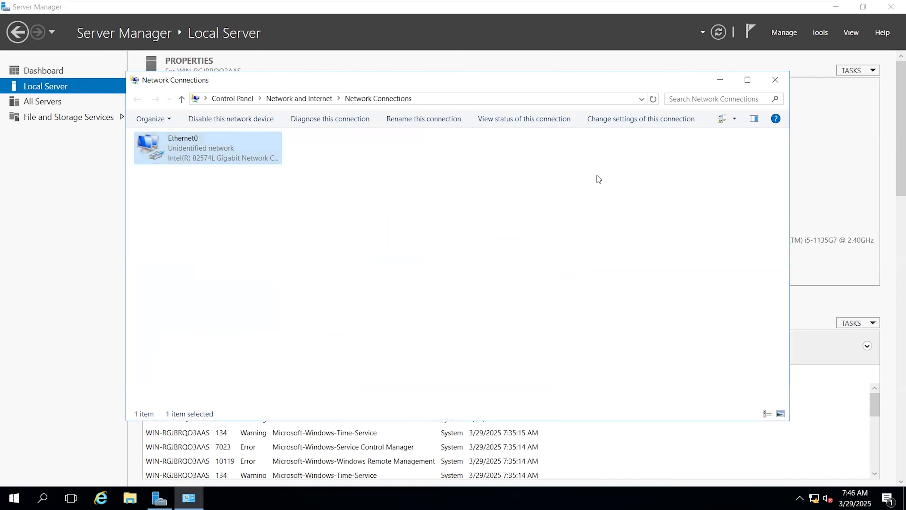
click(774, 79)
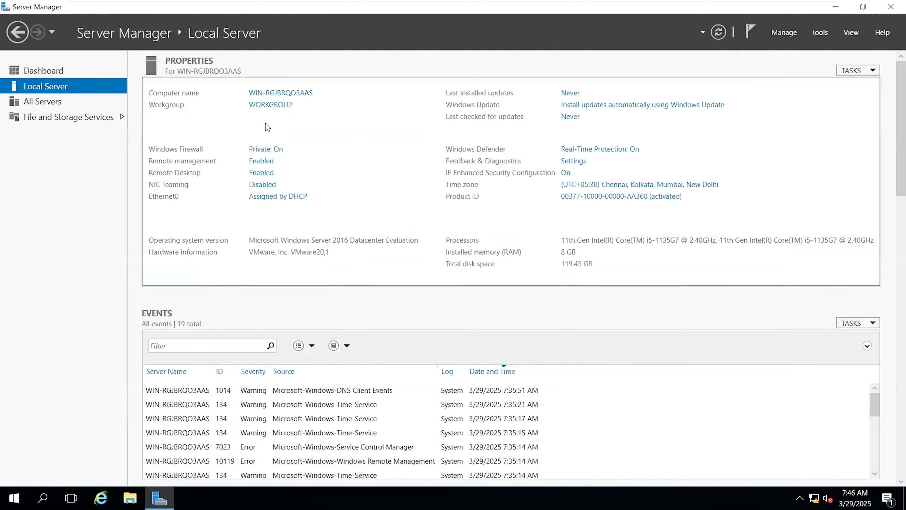
Rename the computer to MECM16, keeping it in the WORKGROUP workgroup, and acknowledge the restart notice.
click(255, 96)
drag(134, 51, 391, 95)
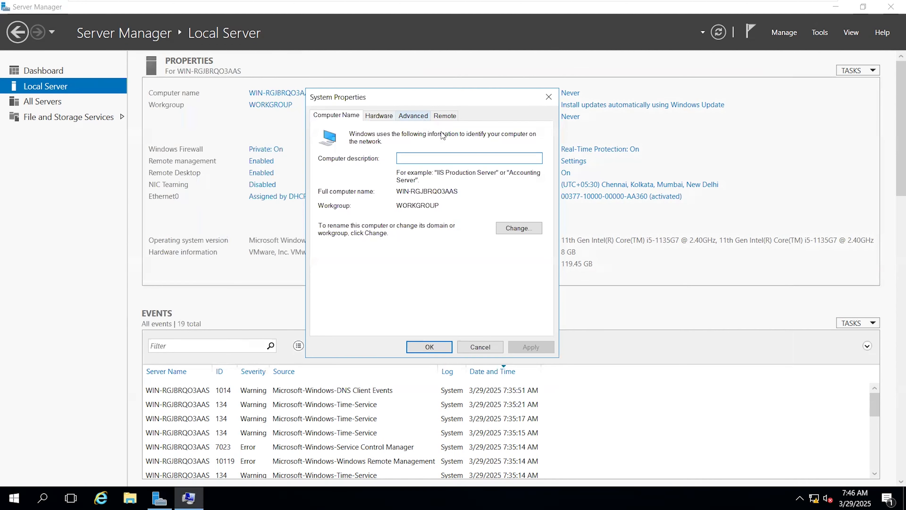
click(516, 228)
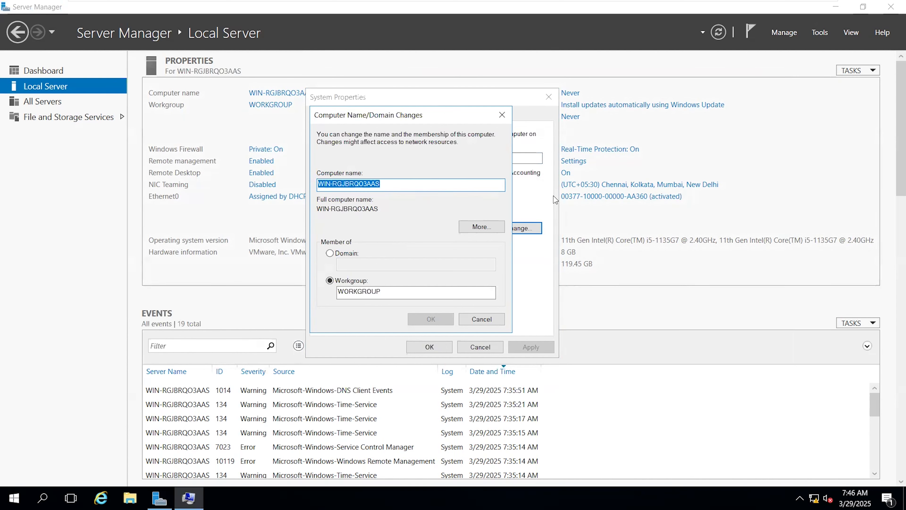
text(MECM16)
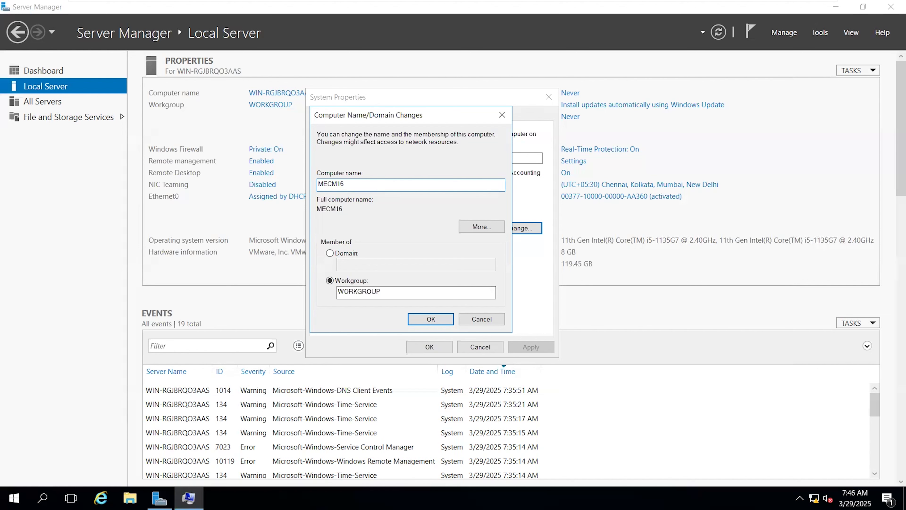
click(422, 319)
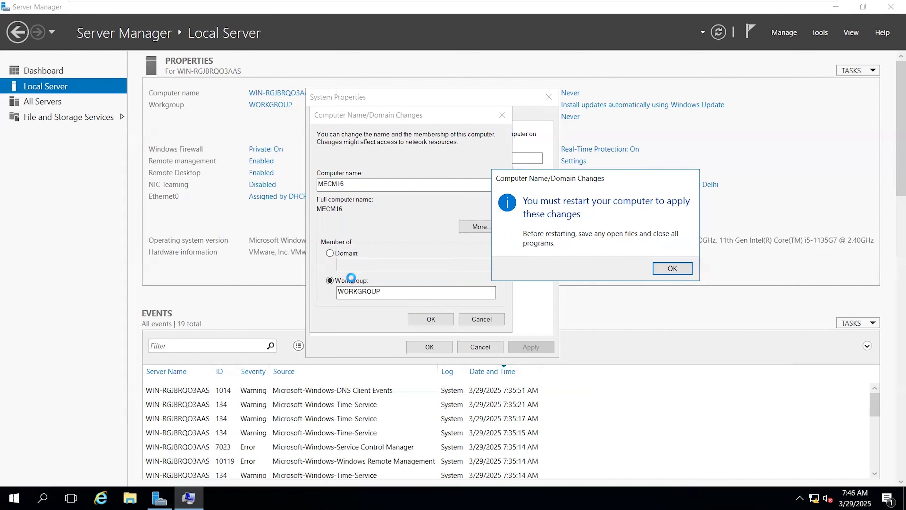
click(666, 266)
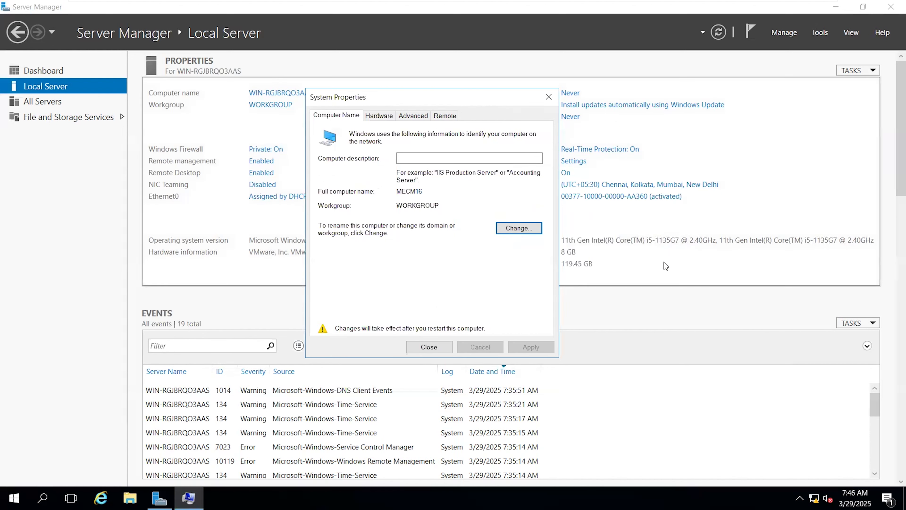
Restart the server to apply the new computer name and sign in as Administrator with the account password.
click(436, 347)
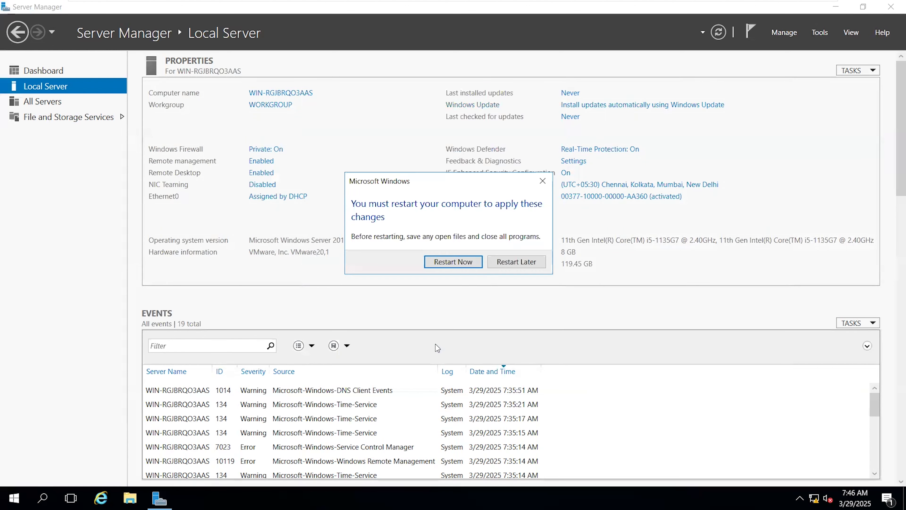
click(469, 263)
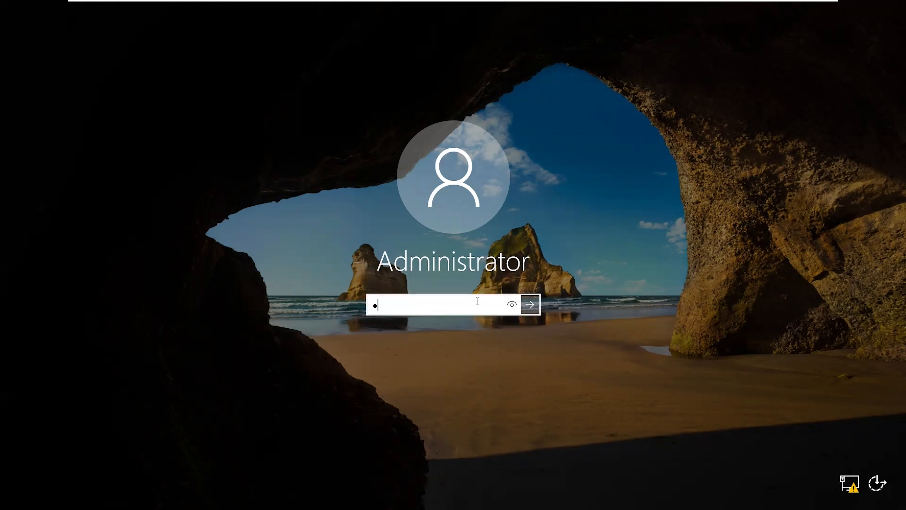
text(a)
key(Return)
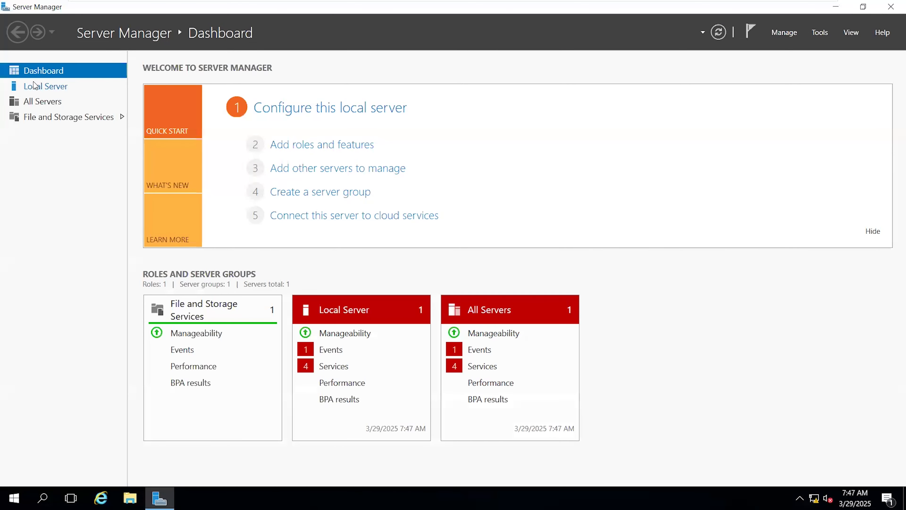
Start a role-based installation on MECM16 and select the Active Directory Domain Services role with its required features.
click(304, 147)
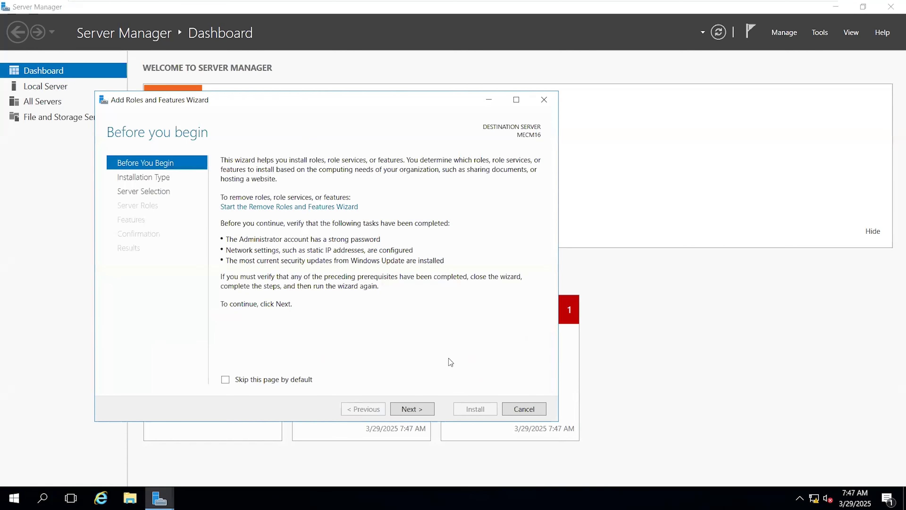
click(420, 411)
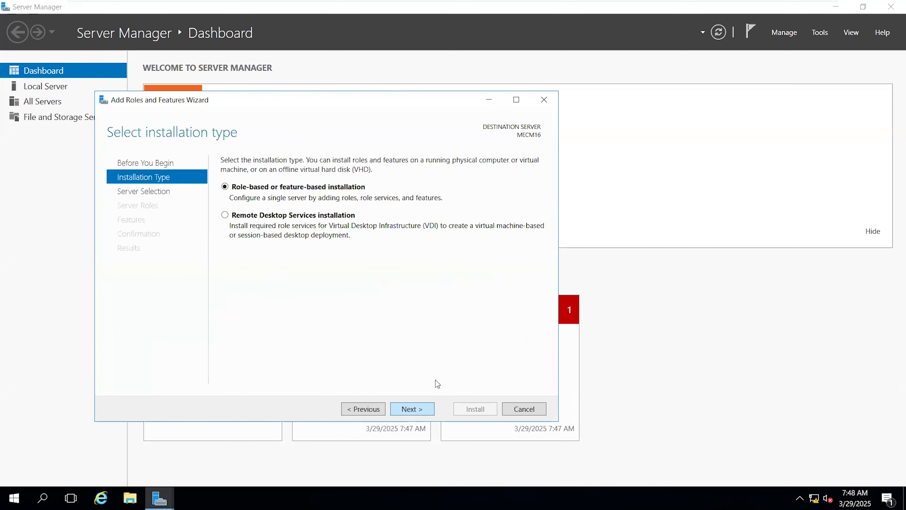
click(411, 408)
click(412, 408)
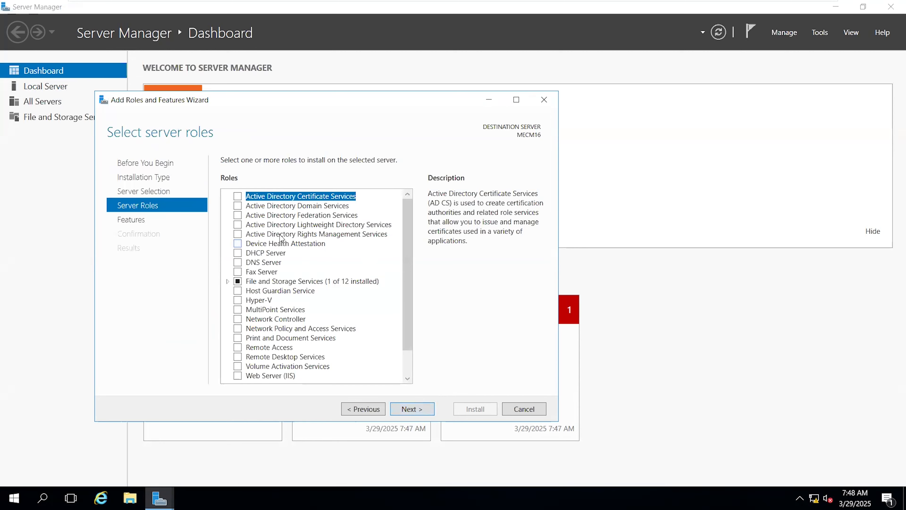
click(238, 206)
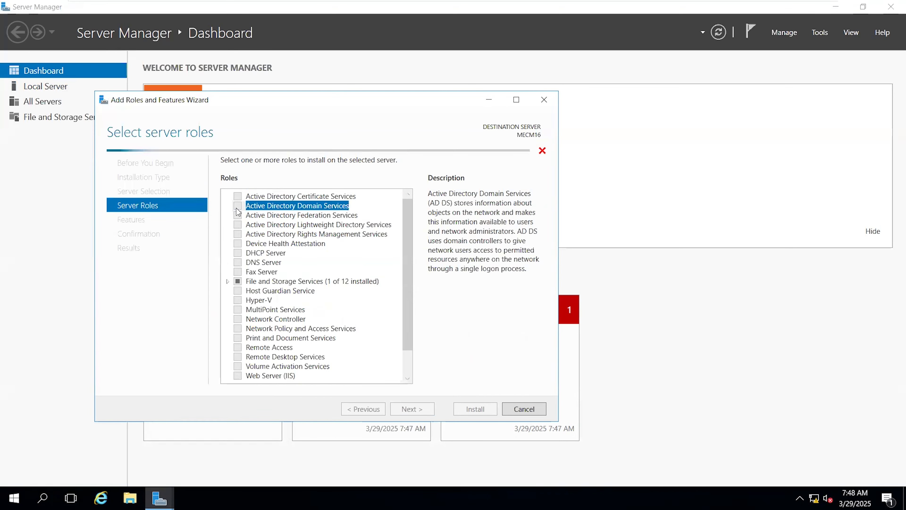
click(362, 360)
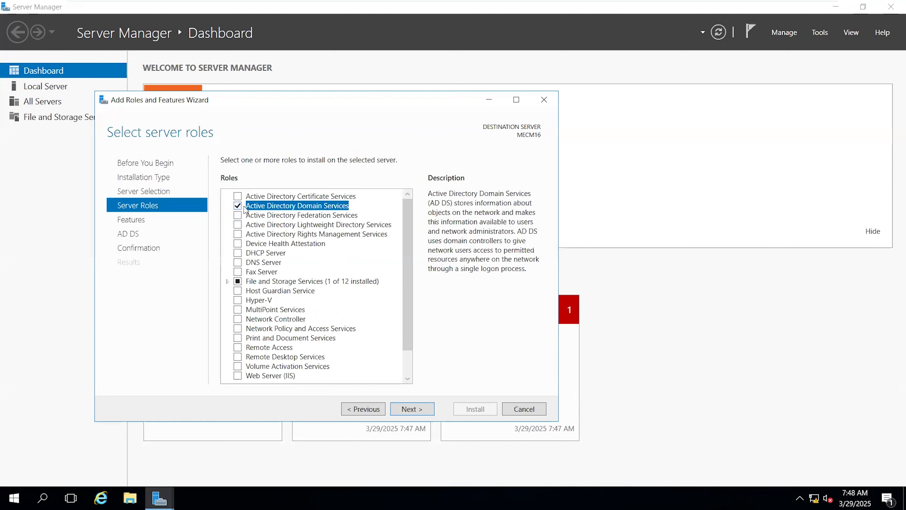
Keep the preselected features and install the Active Directory Domain Services role.
click(412, 410)
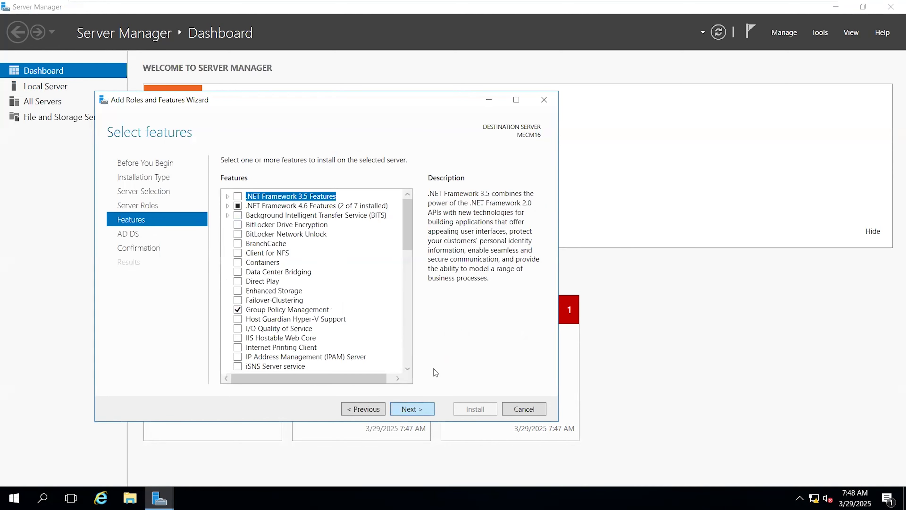
click(410, 412)
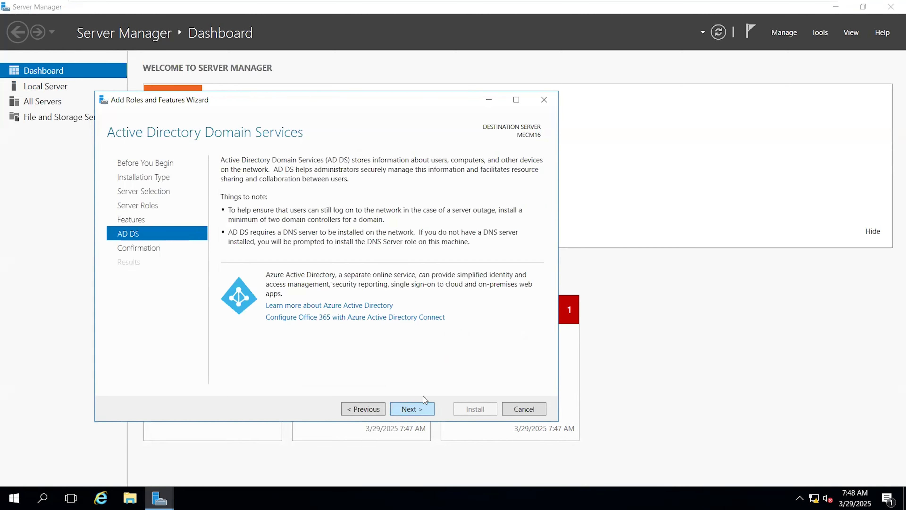
click(414, 410)
click(466, 410)
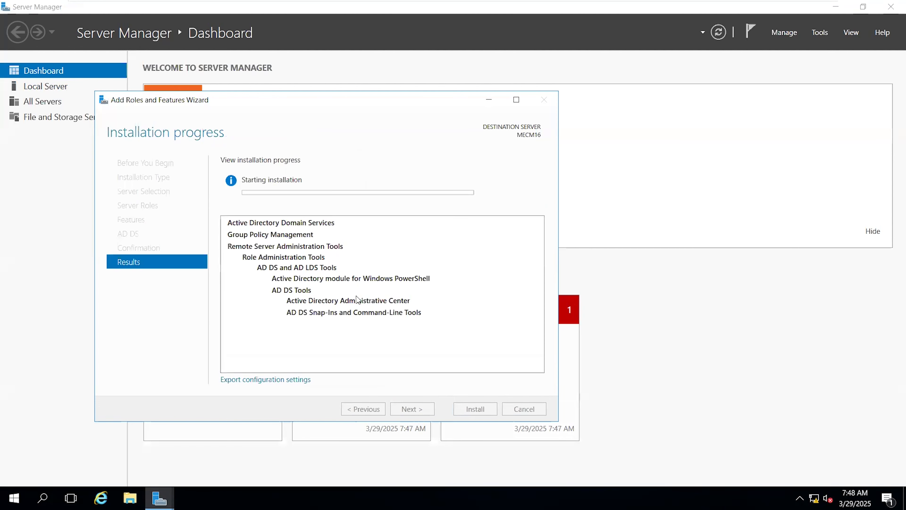
drag(347, 100, 475, 83)
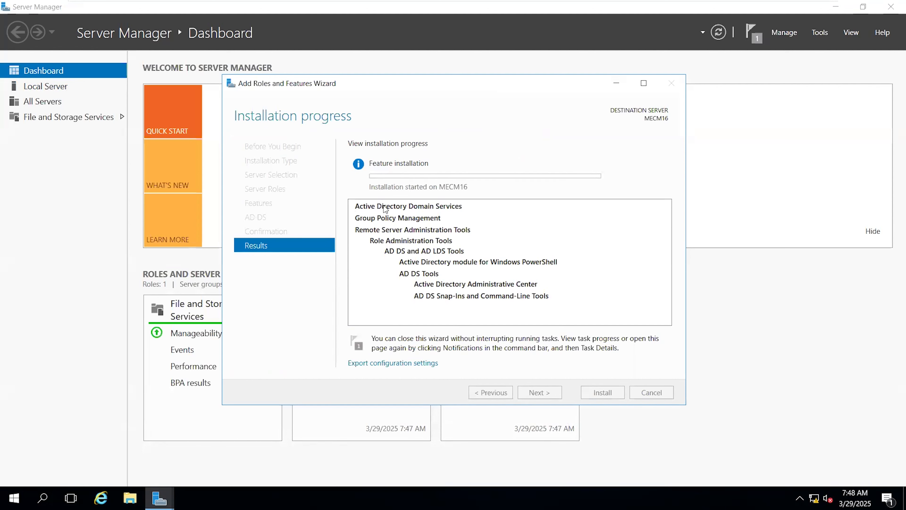
Check the available Active Directory management tools, then close the finished role installation wizard.
click(817, 35)
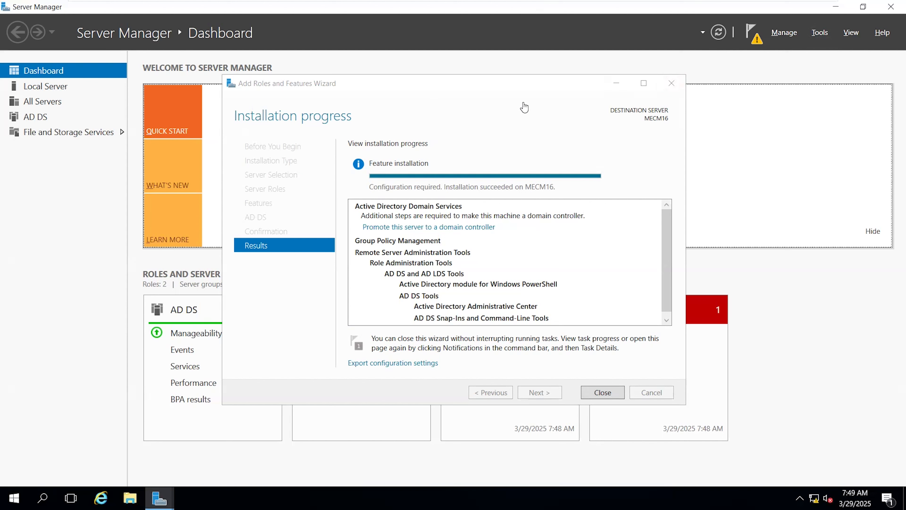
click(821, 33)
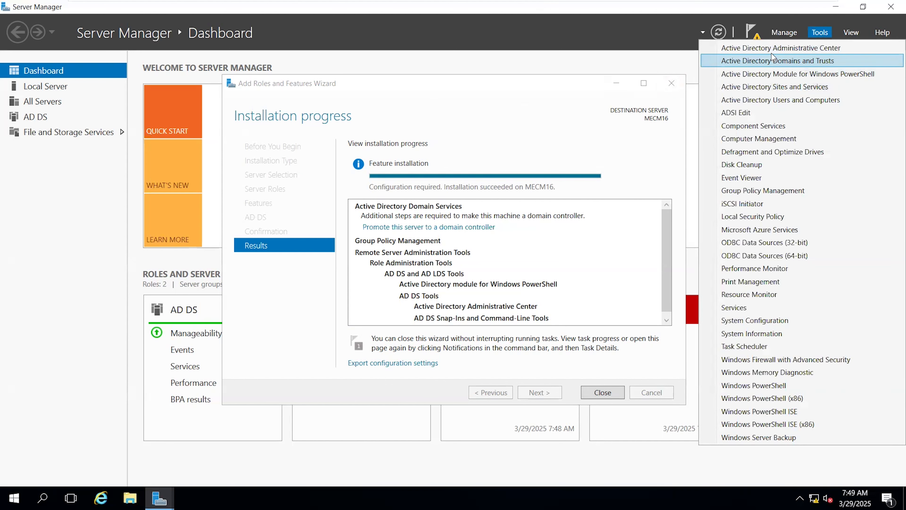
click(523, 111)
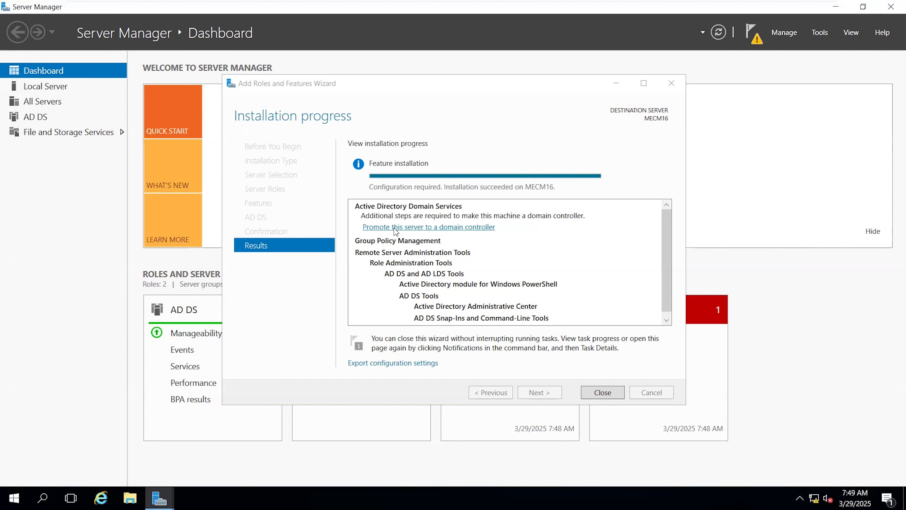
click(602, 391)
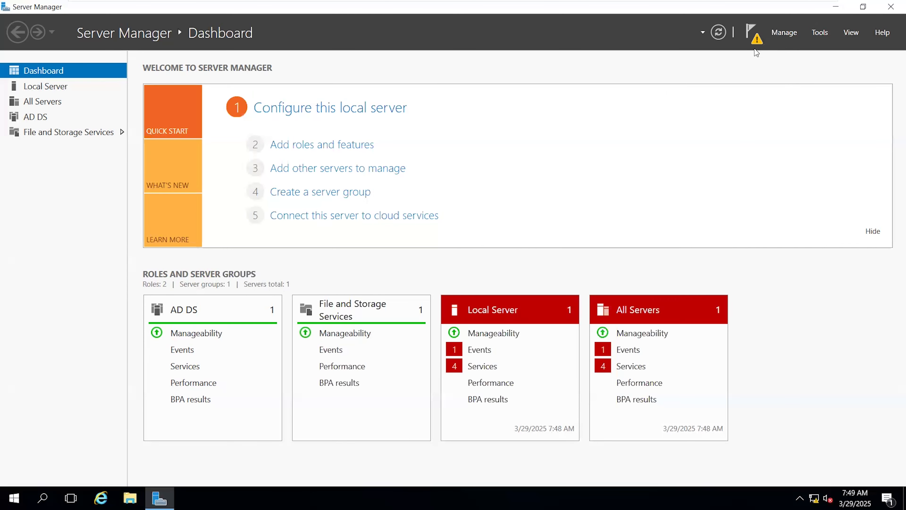
Begin promoting the server to a domain controller, adding a new forest with the root domain name ithub.com.
click(757, 40)
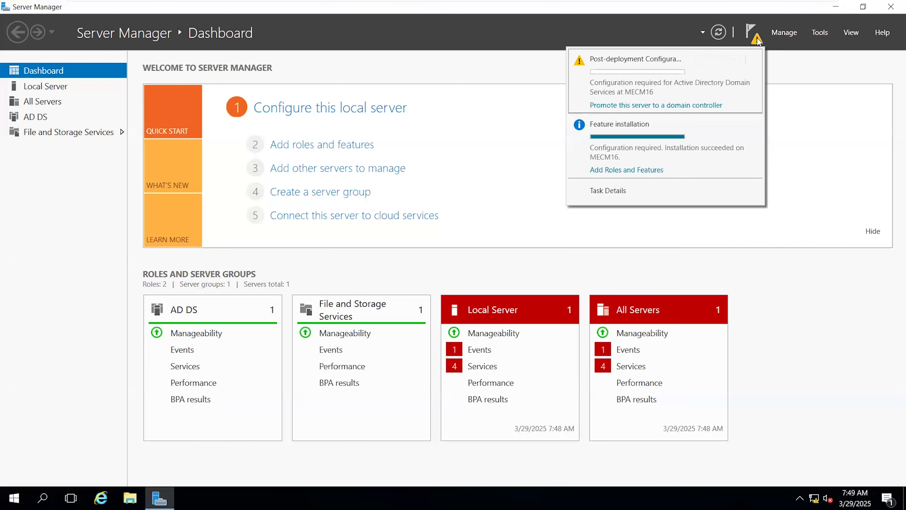
click(617, 105)
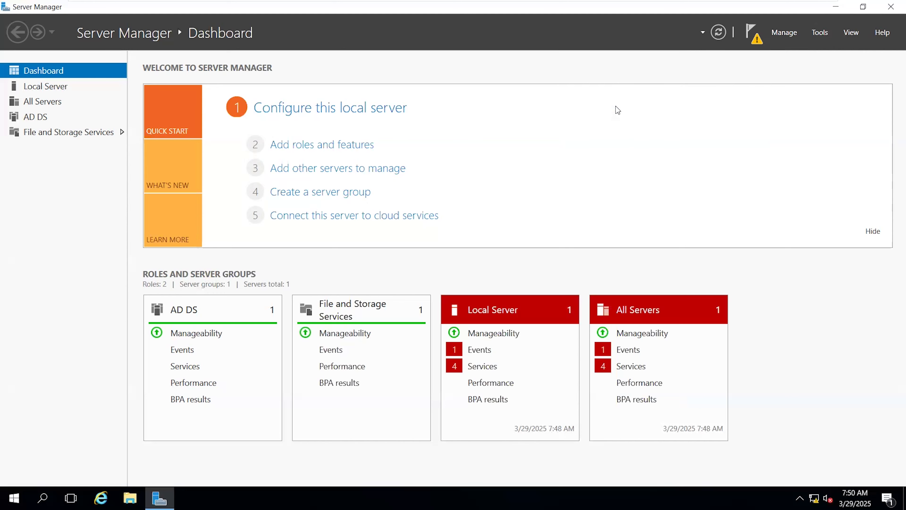
drag(245, 24, 469, 46)
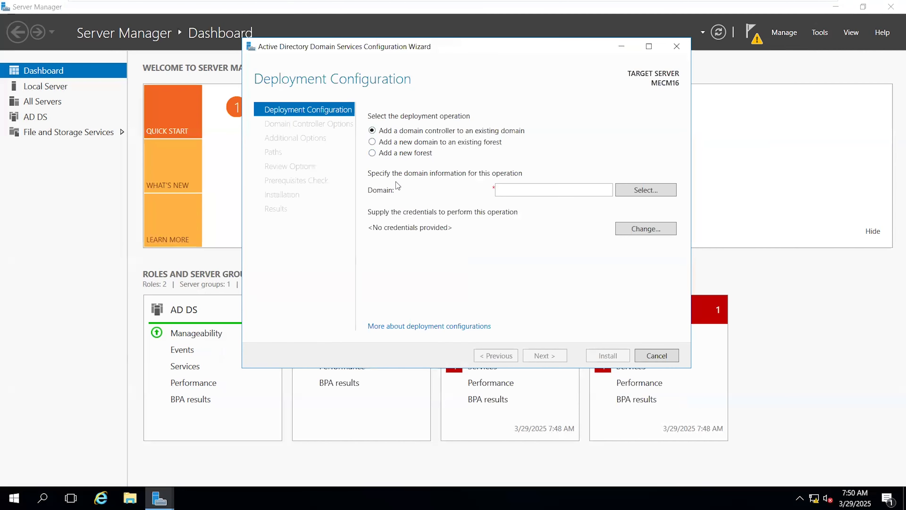
click(392, 156)
click(505, 186)
text(it)
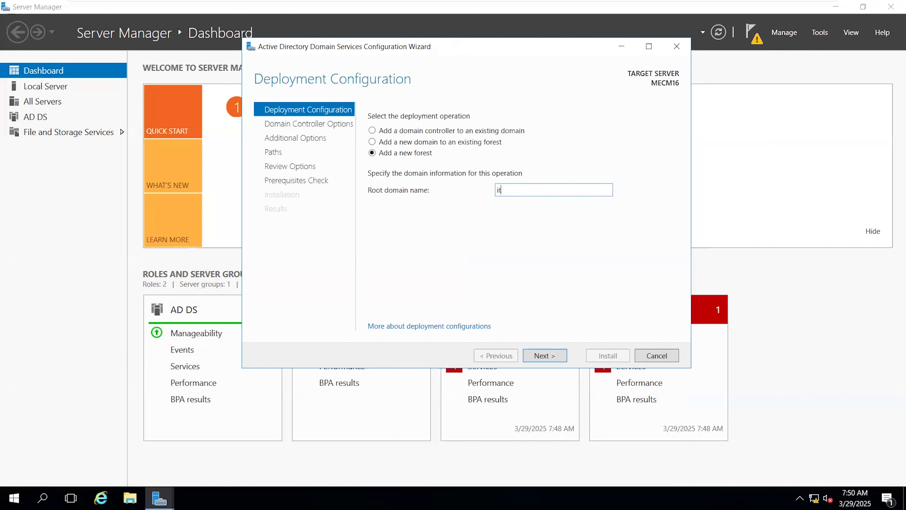
text(hub.com)
click(551, 355)
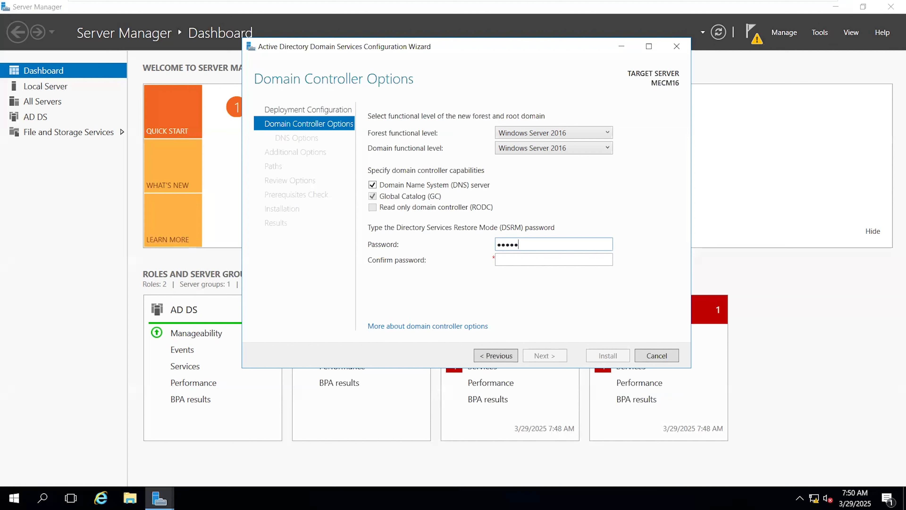
Enter and confirm the Directory Services Restore Mode password, keeping the Windows Server 2016 functional levels and the DNS server option.
text(********)
click(545, 359)
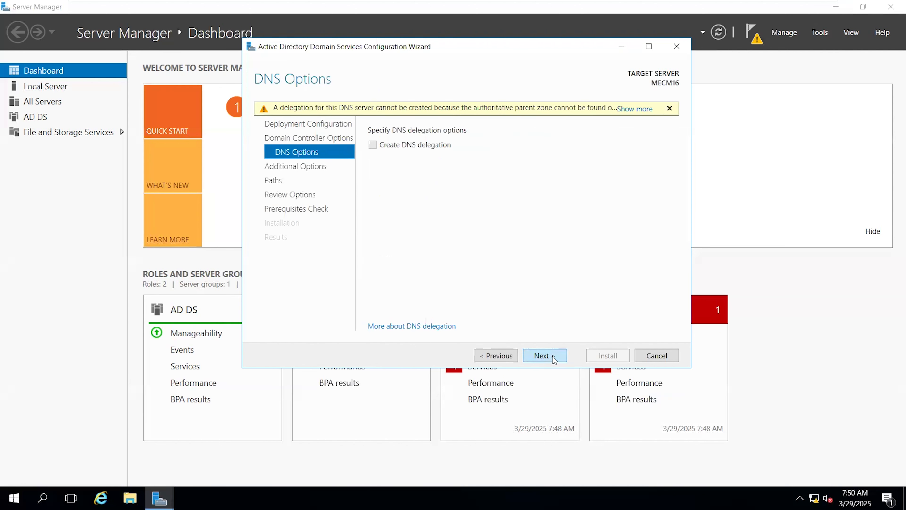
Keep the NetBIOS name ITHUB and the default AD DS folders, run the prerequisites check and install the domain controller.
click(552, 356)
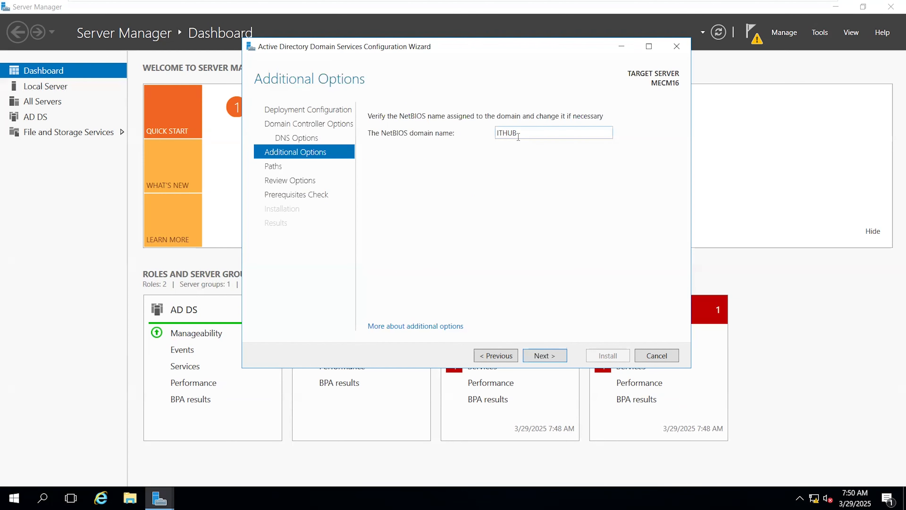
drag(523, 137, 500, 133)
click(554, 353)
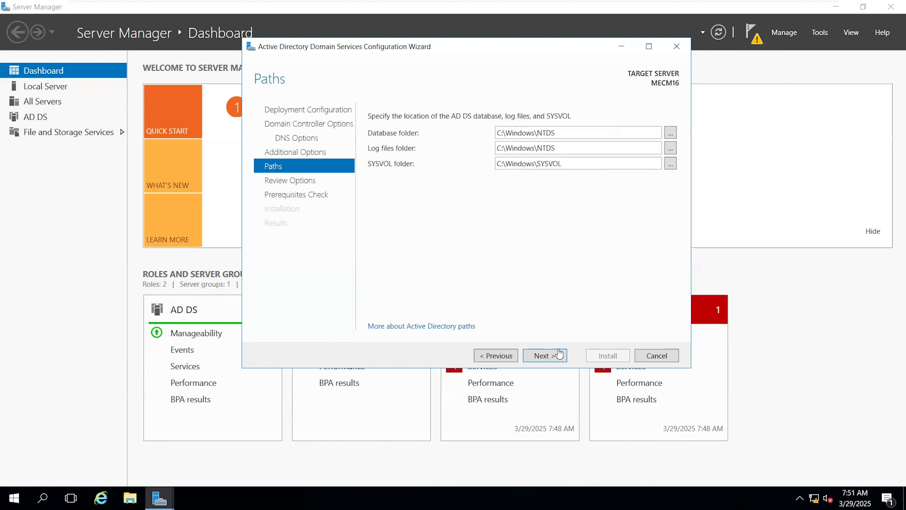
click(554, 356)
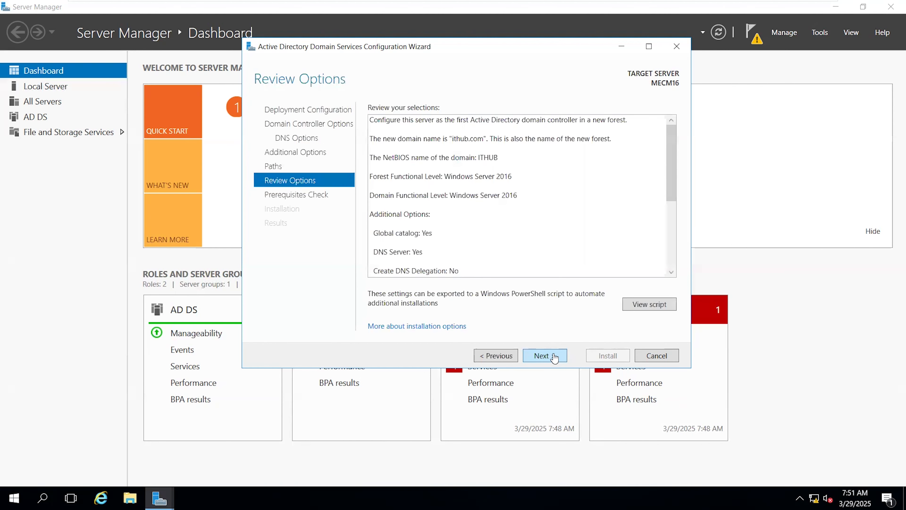
click(540, 356)
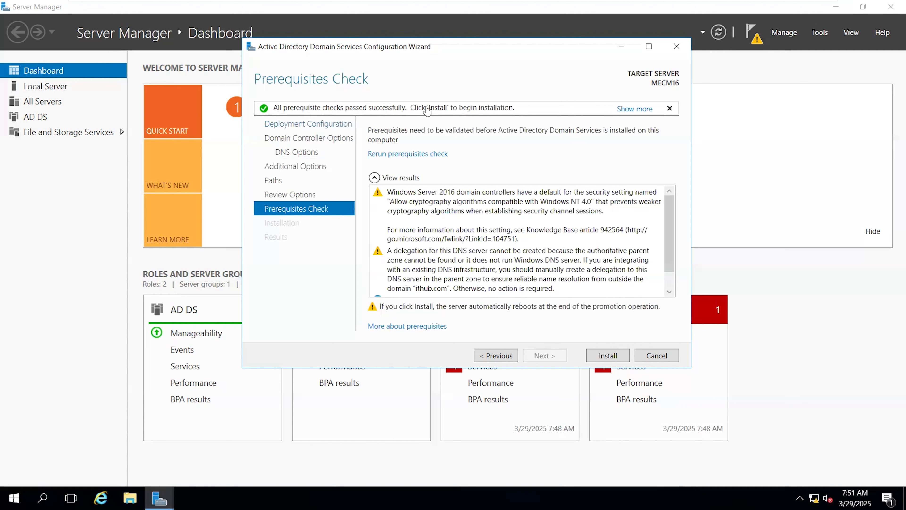
click(606, 359)
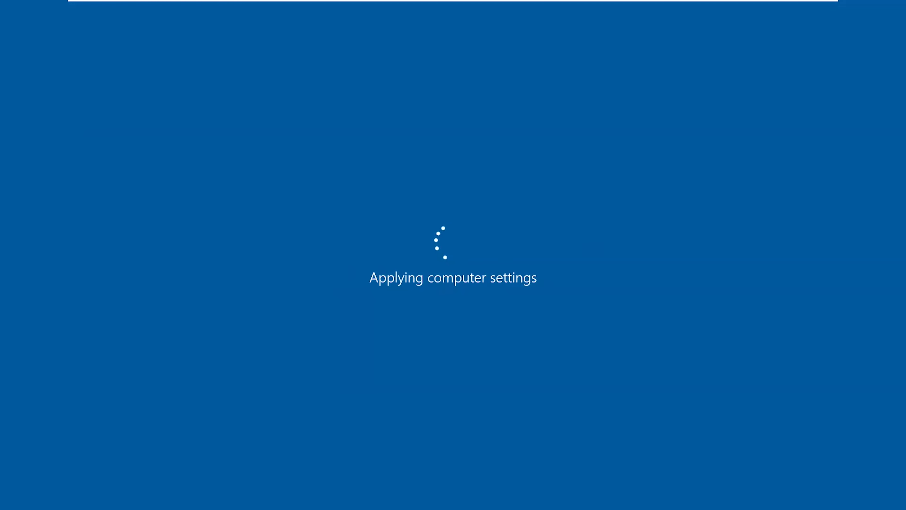
Sign in to the restarted server as ITHUB\Administrator with the account password.
key(ctrl+alt+Insert)
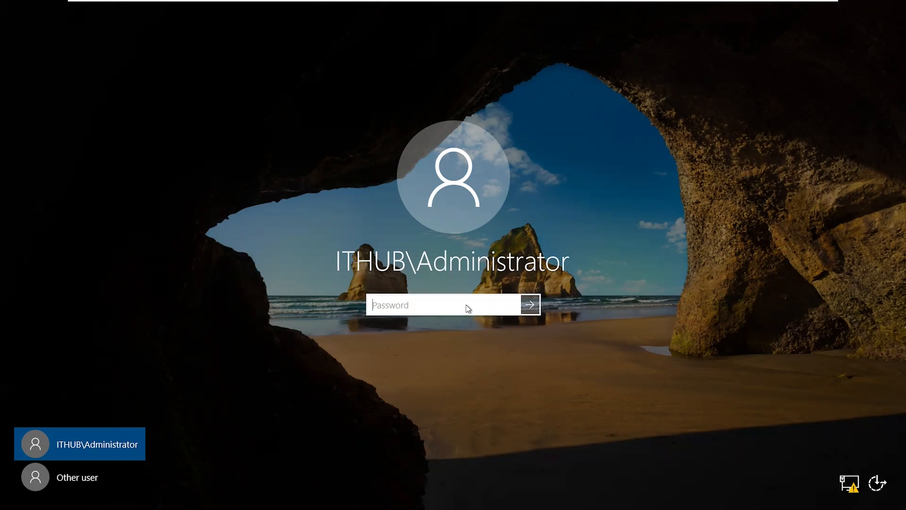
text(Pa•••••)
key(Return)
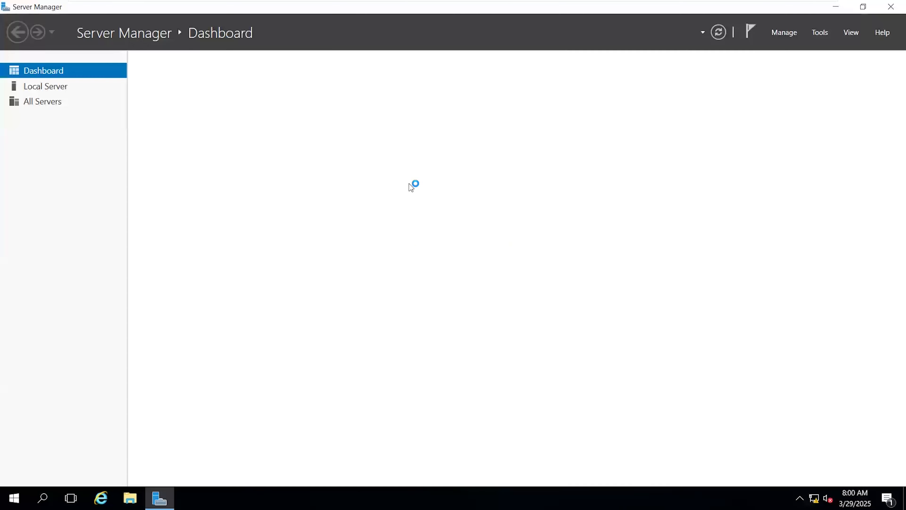
Open Active Directory Domains and Trusts and inspect the ithub.com domain.
click(820, 33)
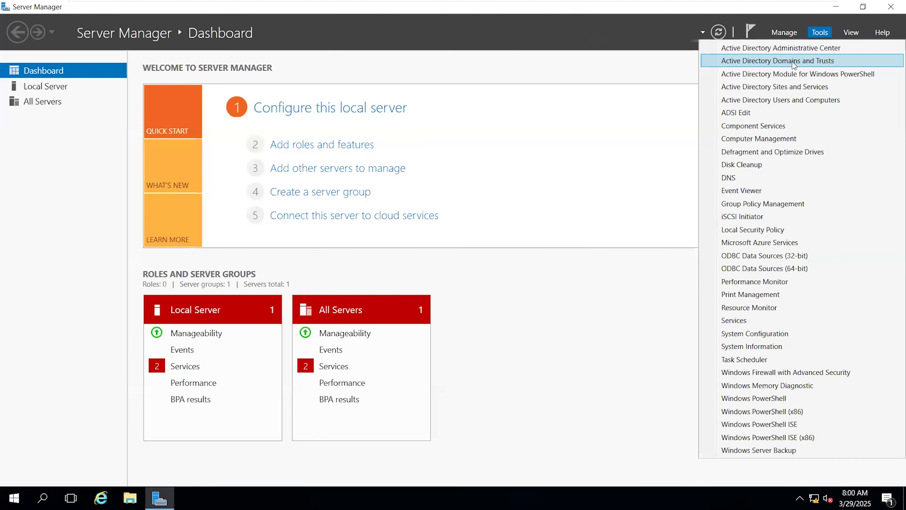
click(794, 62)
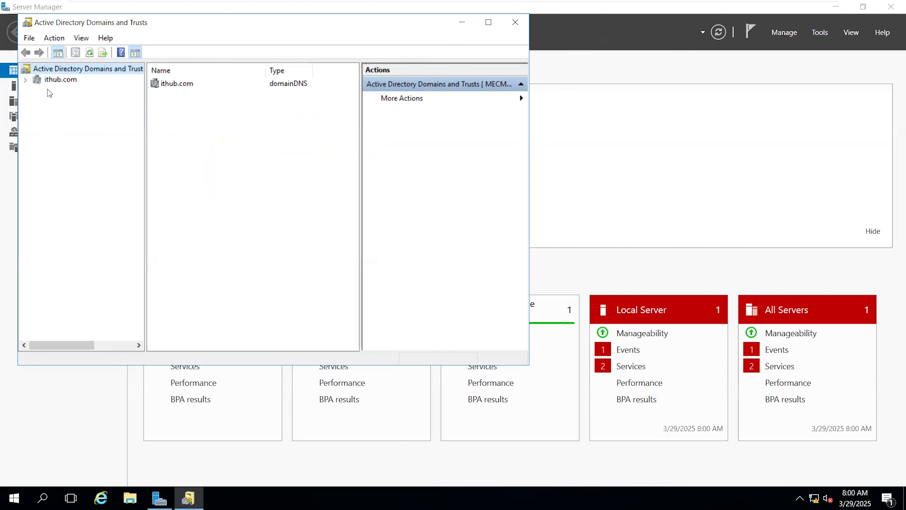
click(42, 82)
click(25, 81)
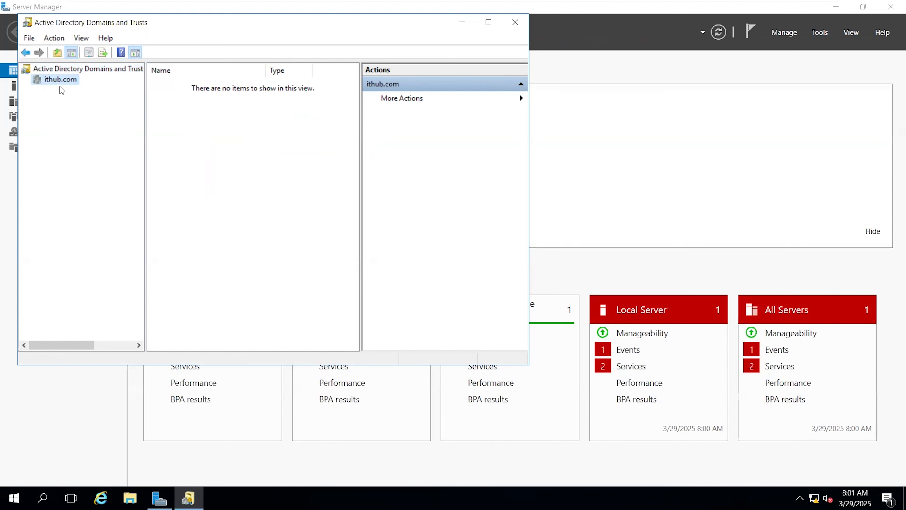
Open Active Directory Users and Computers to view the ithub.com domain.
click(821, 33)
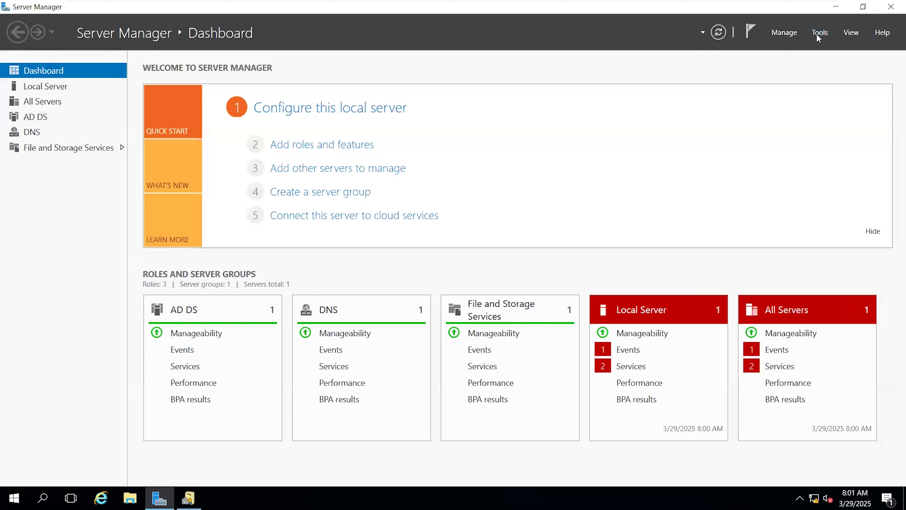
click(820, 34)
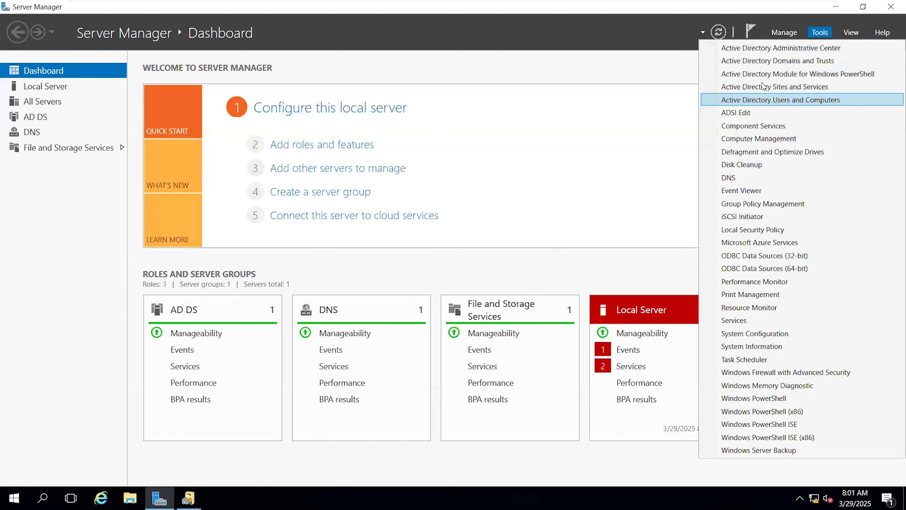
click(768, 101)
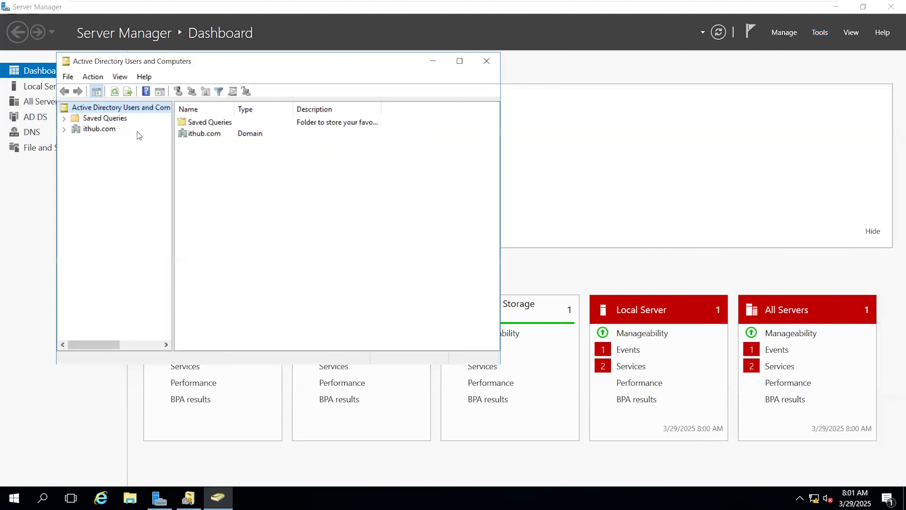
View the containers of the ithub.com domain, close Active Directory Users and Computers and check the Local Server properties.
click(91, 129)
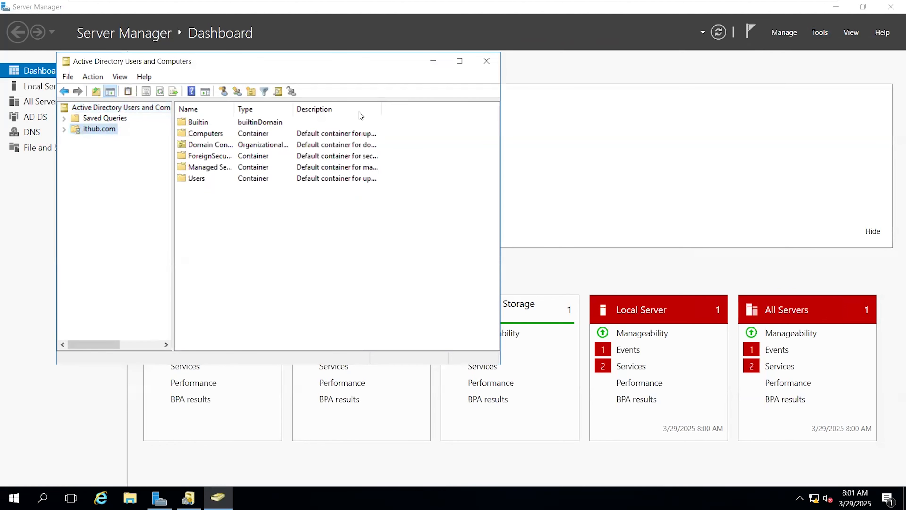
click(489, 63)
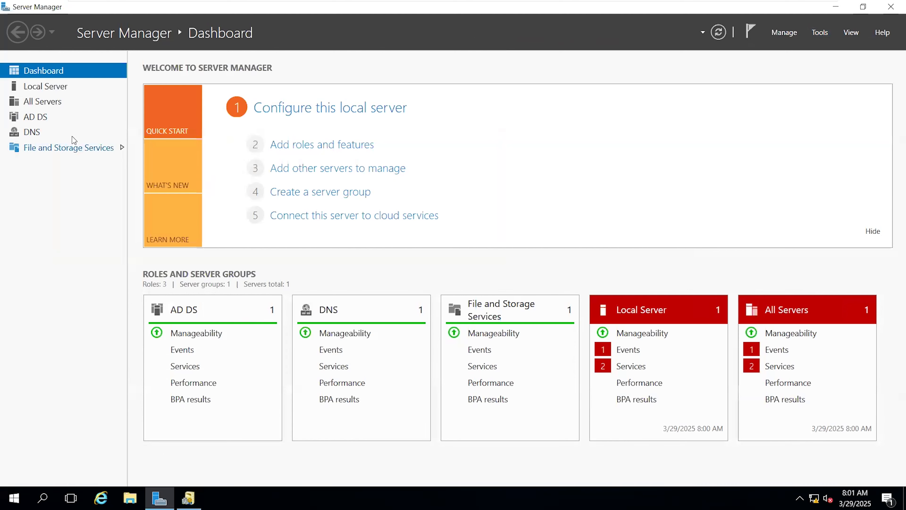
click(54, 89)
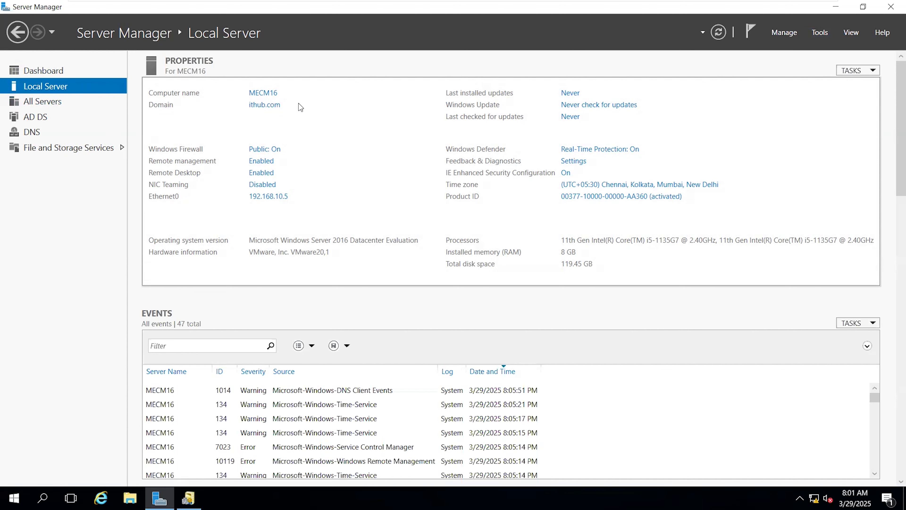
Open the Network Connections window by running ncpa.cpl.
key(super+r)
drag(148, 348, 290, 240)
text(ncpa.cpl)
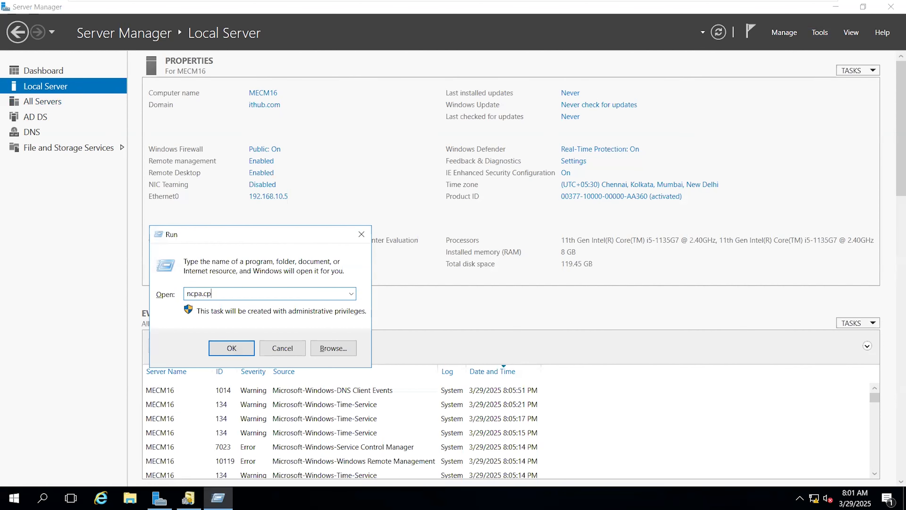
key(Return)
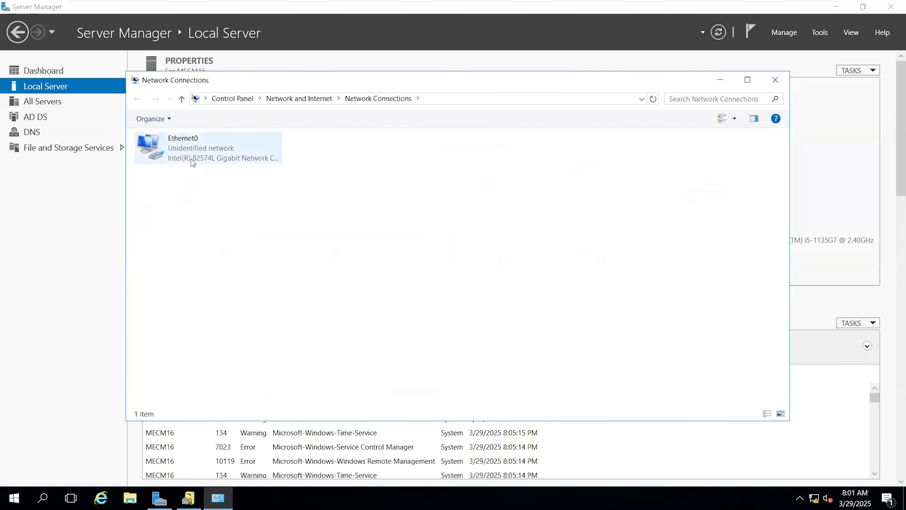
Inspect the connection details of Ethernet0, checking its IPv4 DNS server entry, and close the status windows.
click(192, 161)
right_click(189, 150)
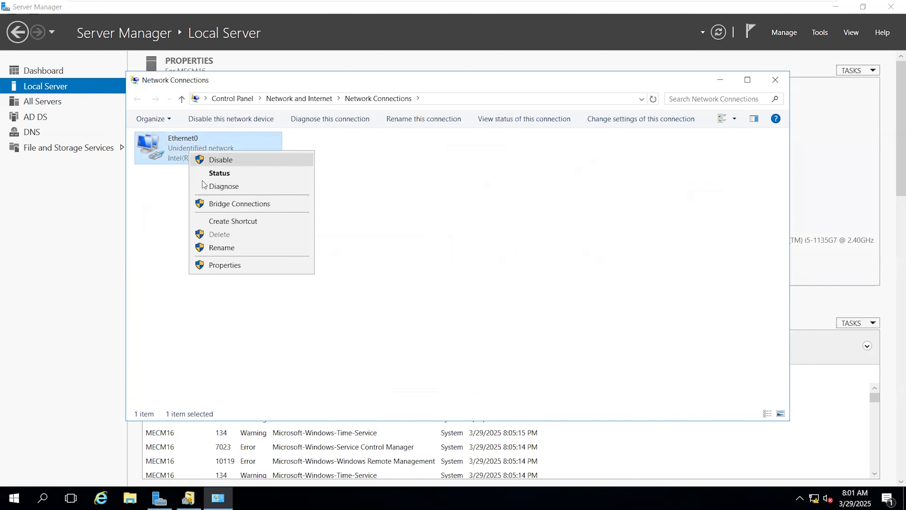
click(214, 174)
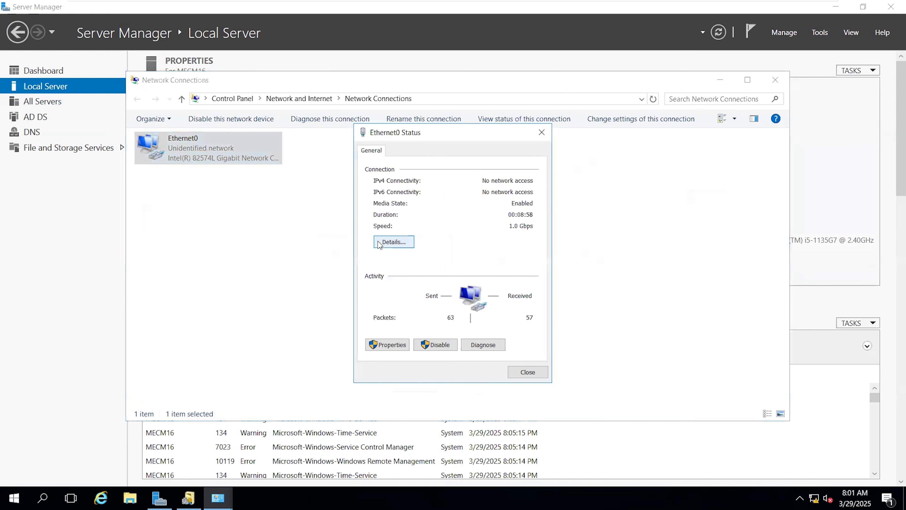
click(407, 243)
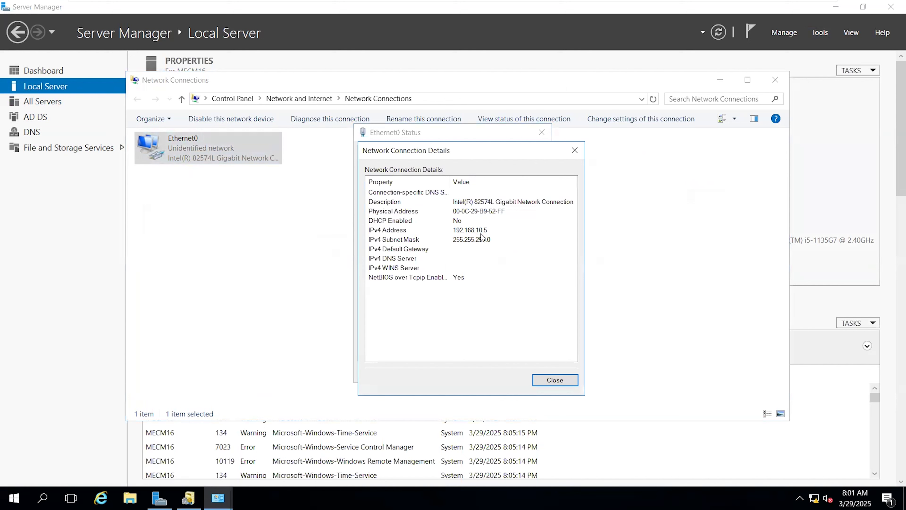
click(383, 261)
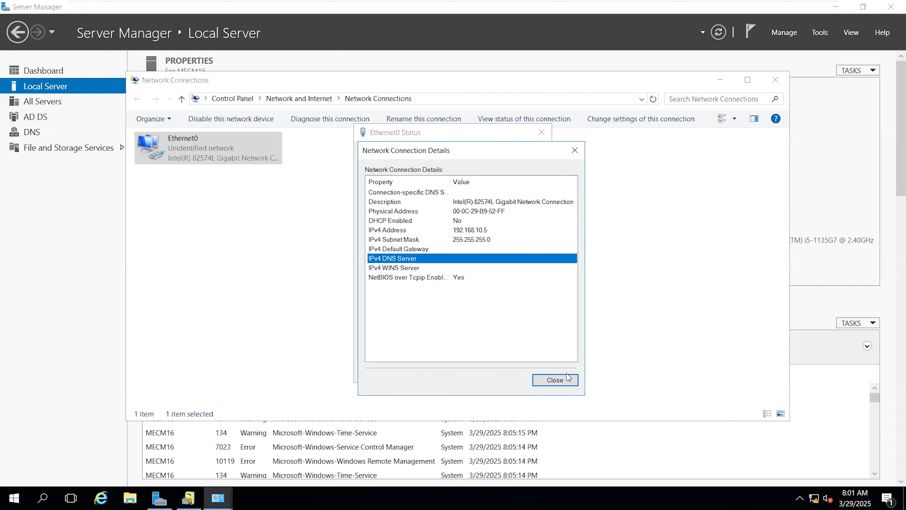
click(565, 379)
click(539, 373)
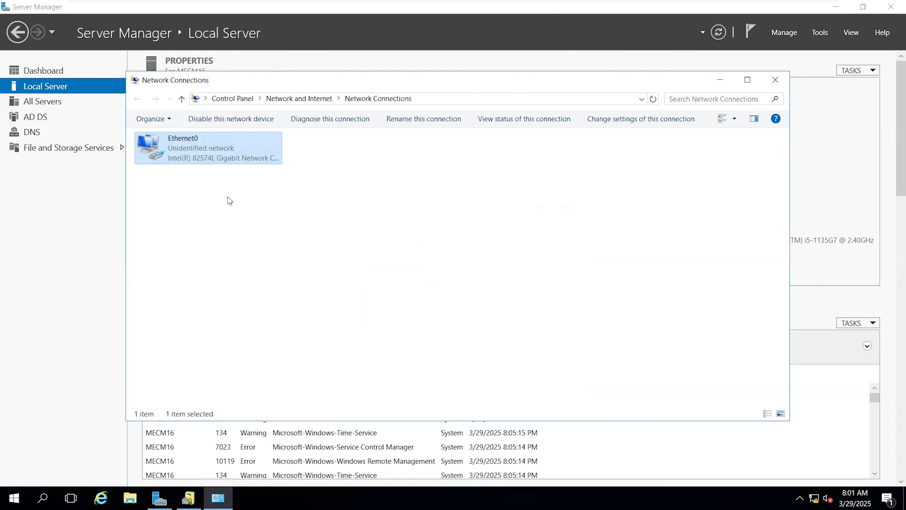
Enter a preferred DNS server address beginning with 192.168 in Ethernet0's IPv4 properties and save the adapter settings.
right_click(205, 154)
click(246, 268)
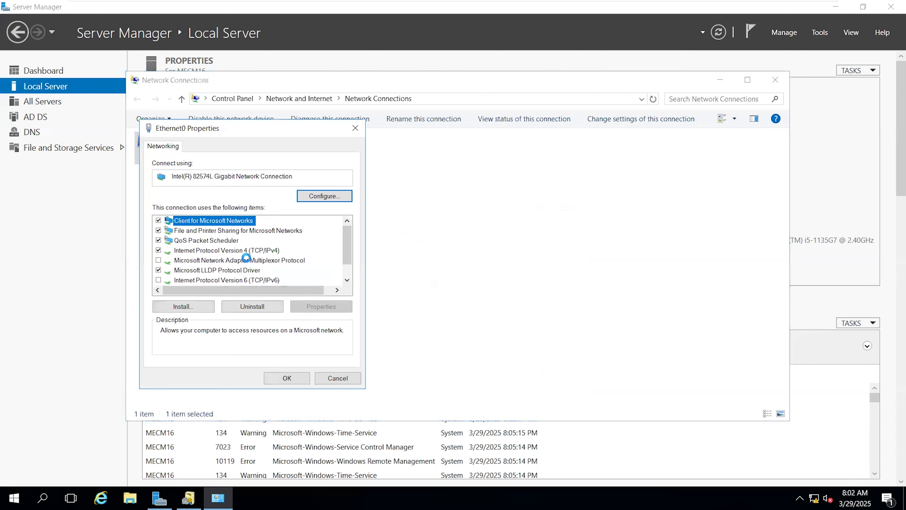
click(246, 251)
click(319, 307)
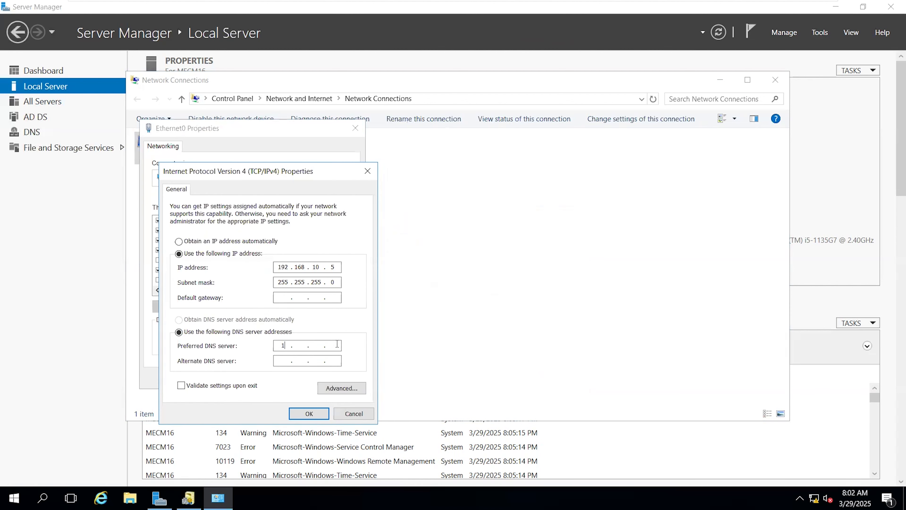
text(192 . 168)
click(301, 414)
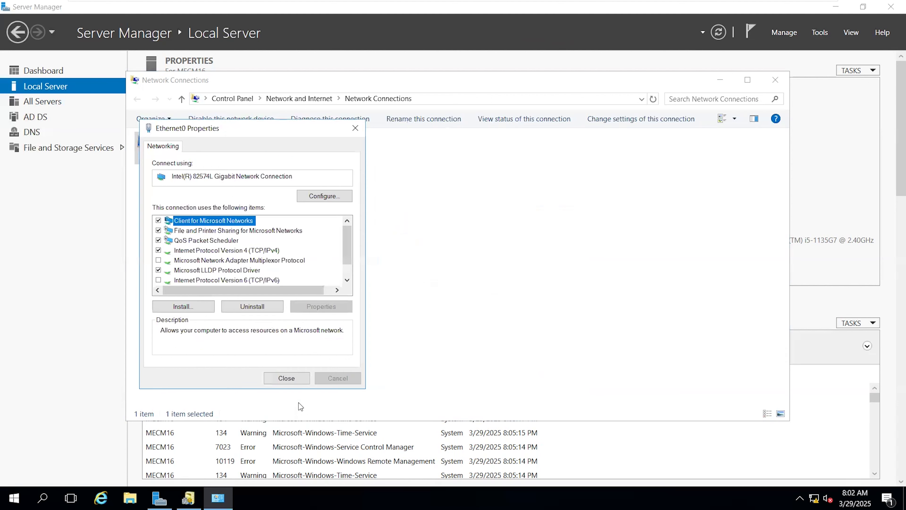
click(294, 380)
Disable and re-enable the Ethernet0 adapter, and refresh the network connections list.
right_click(184, 146)
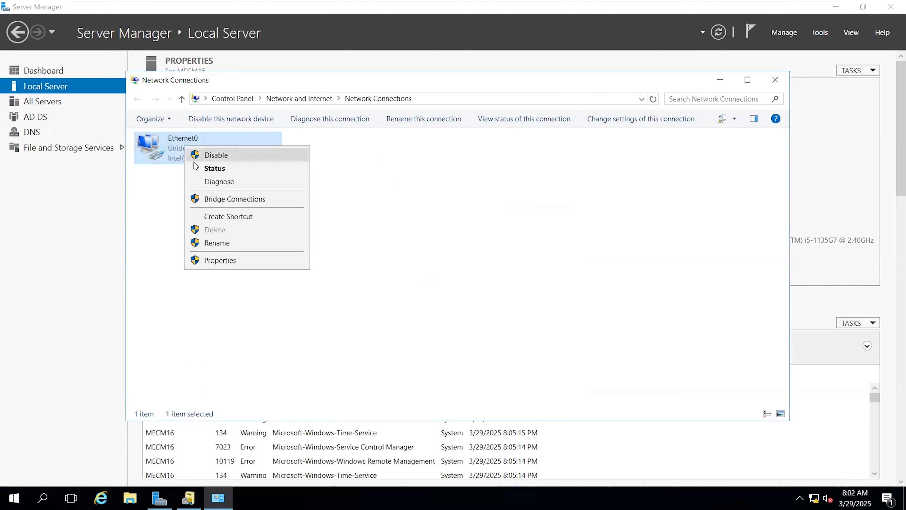
click(192, 154)
right_click(181, 141)
click(185, 149)
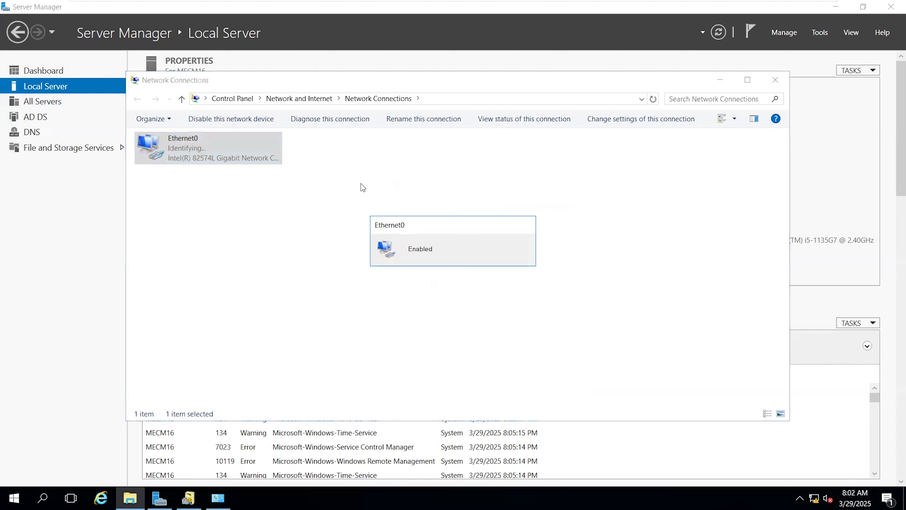
right_click(391, 175)
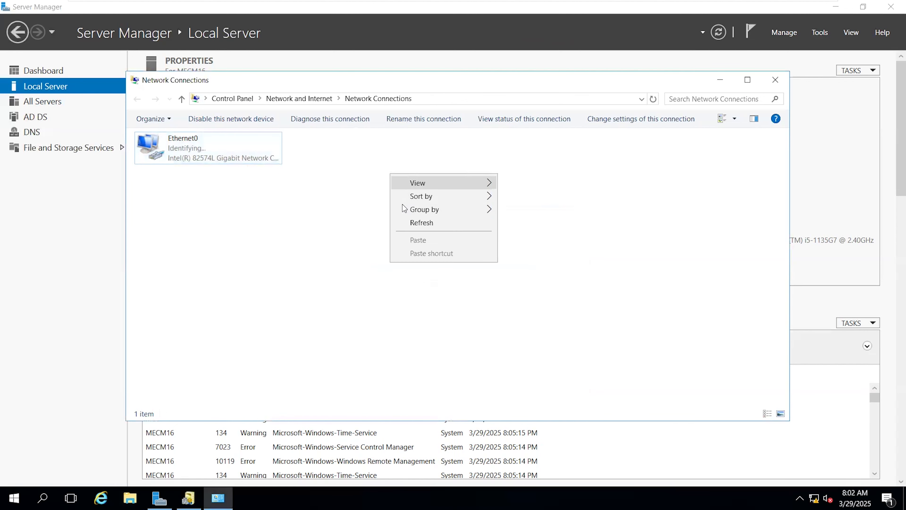
right_click(380, 199)
click(389, 248)
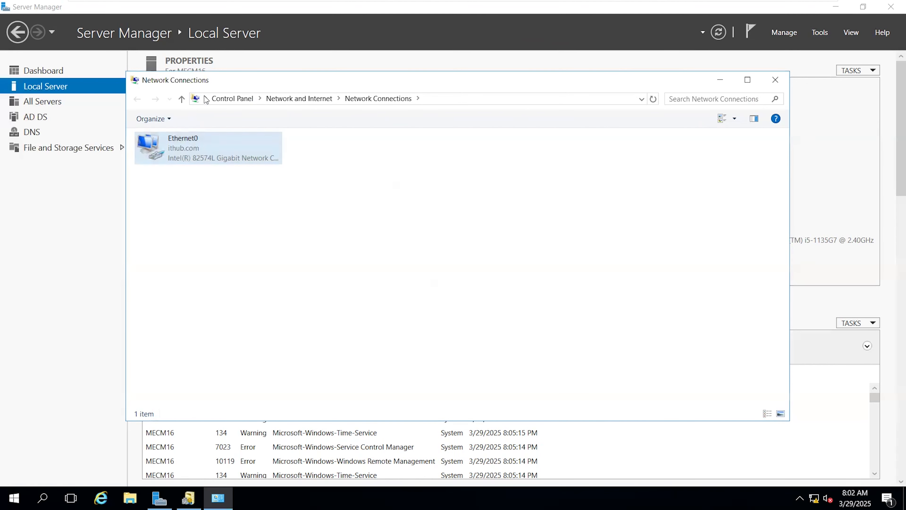
Compare Ethernet0's network name with the domain shown in the Local Server properties, moving the connections window aside.
drag(287, 175, 258, 194)
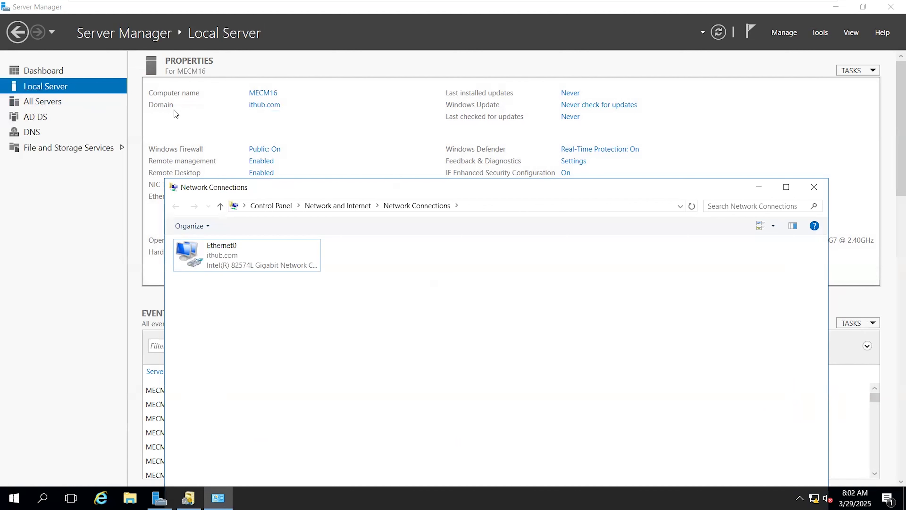
click(217, 255)
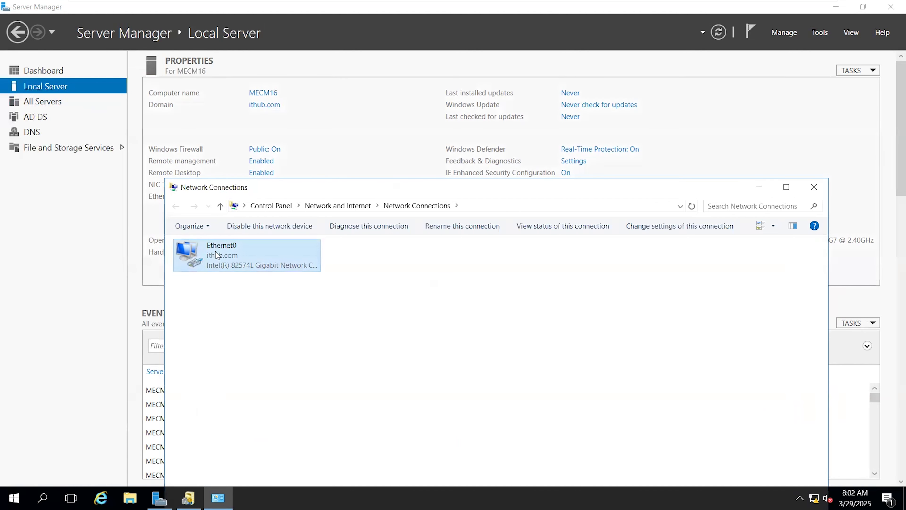
drag(250, 190, 417, 135)
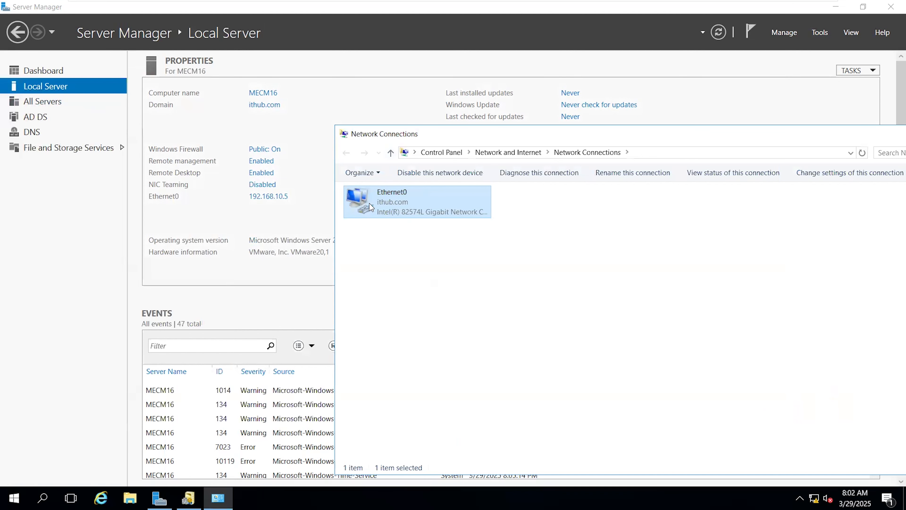
drag(425, 136, 369, 118)
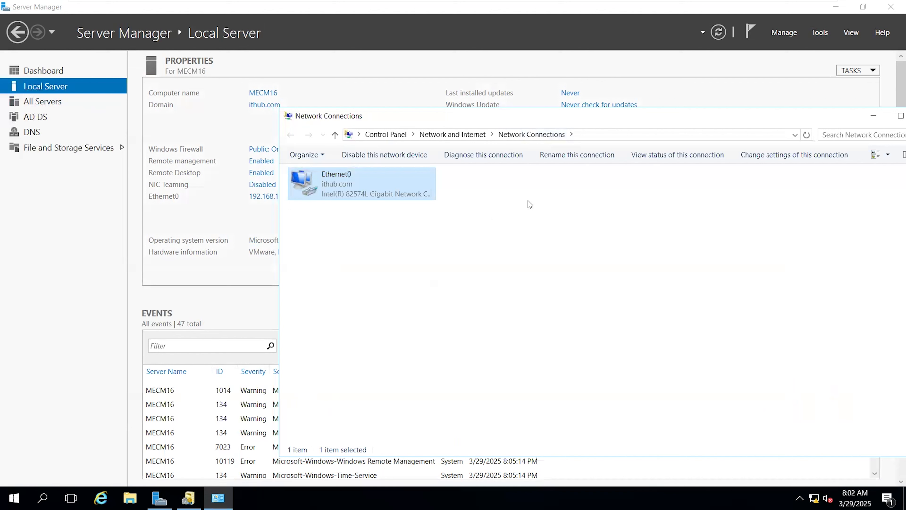